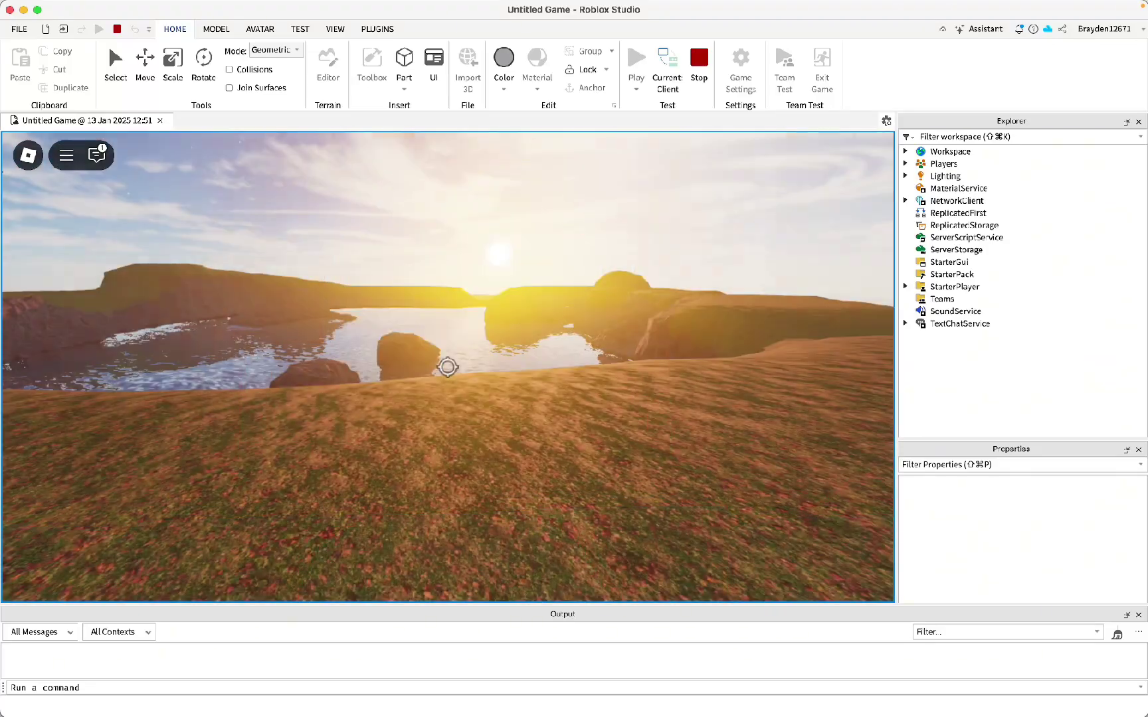
# - Examine the finished lake and hill terrain in the running playtest by walking the character toward the water
pyautogui.press('shift')
pyautogui.scroll(-3, 448, 372)
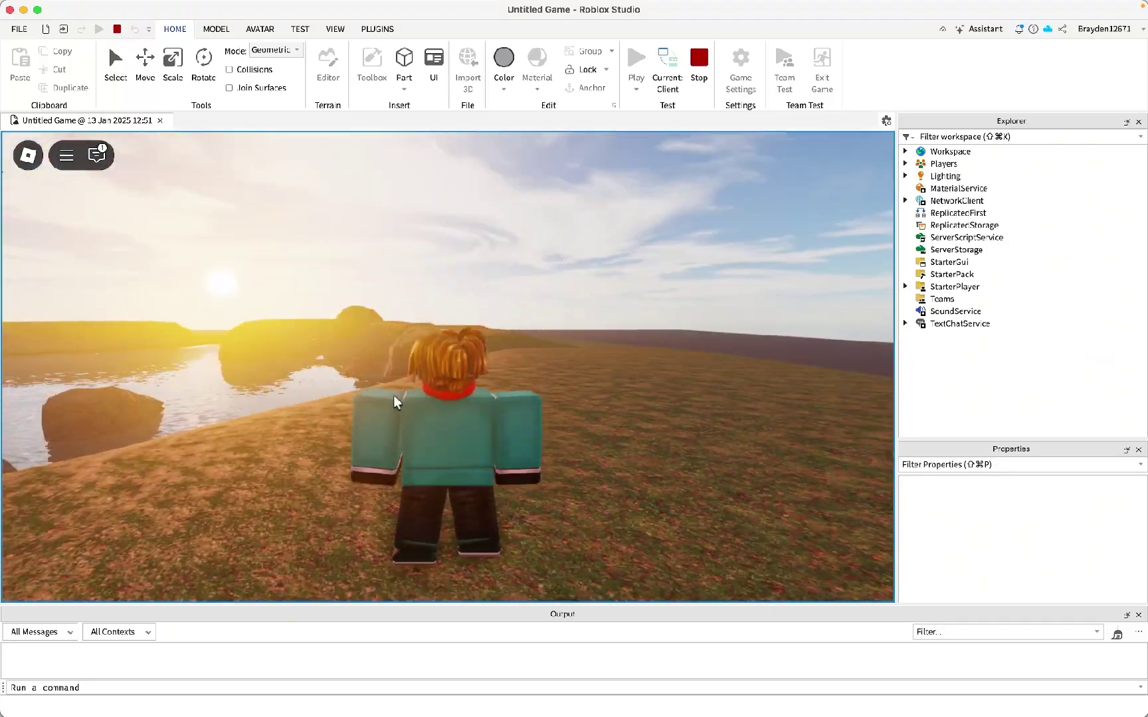
pyautogui.scroll(-5, 394, 402)
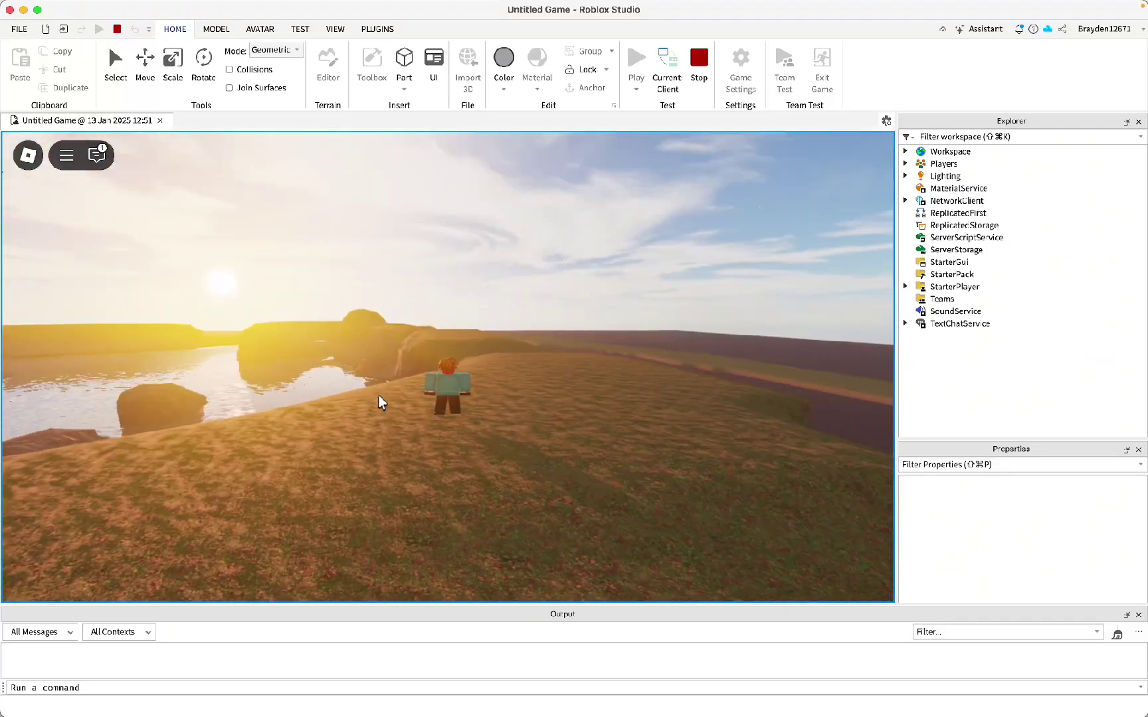
pyautogui.press('shift')
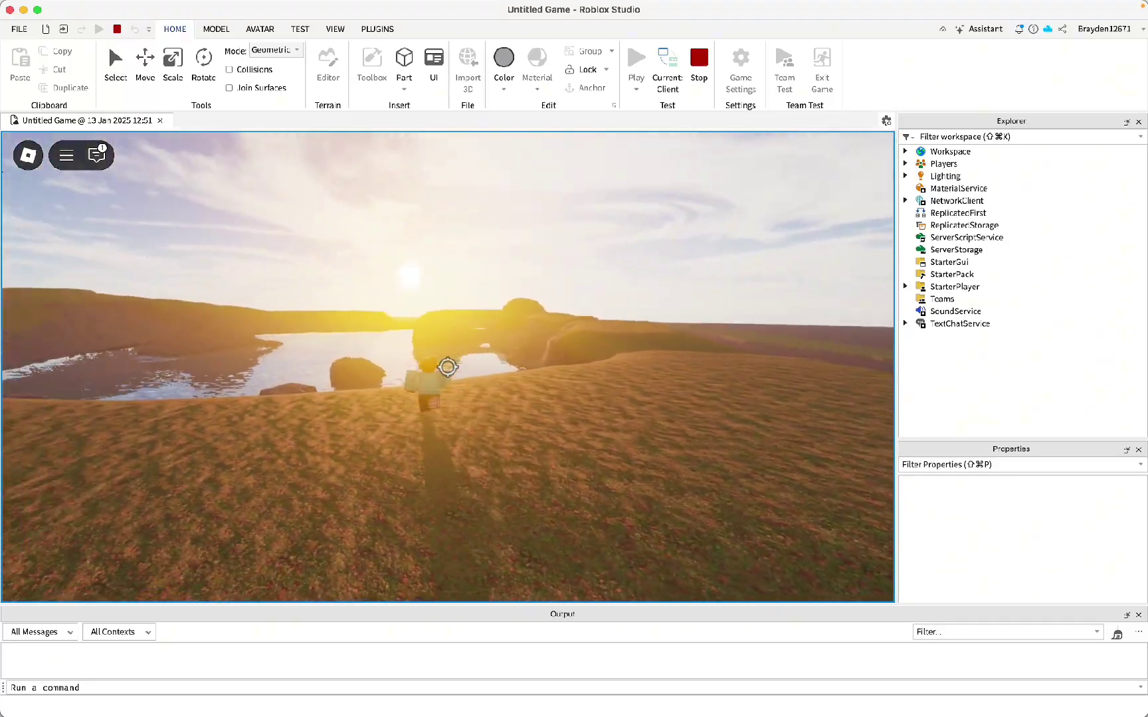
pyautogui.scroll(1, 447, 367)
pyautogui.press('w')
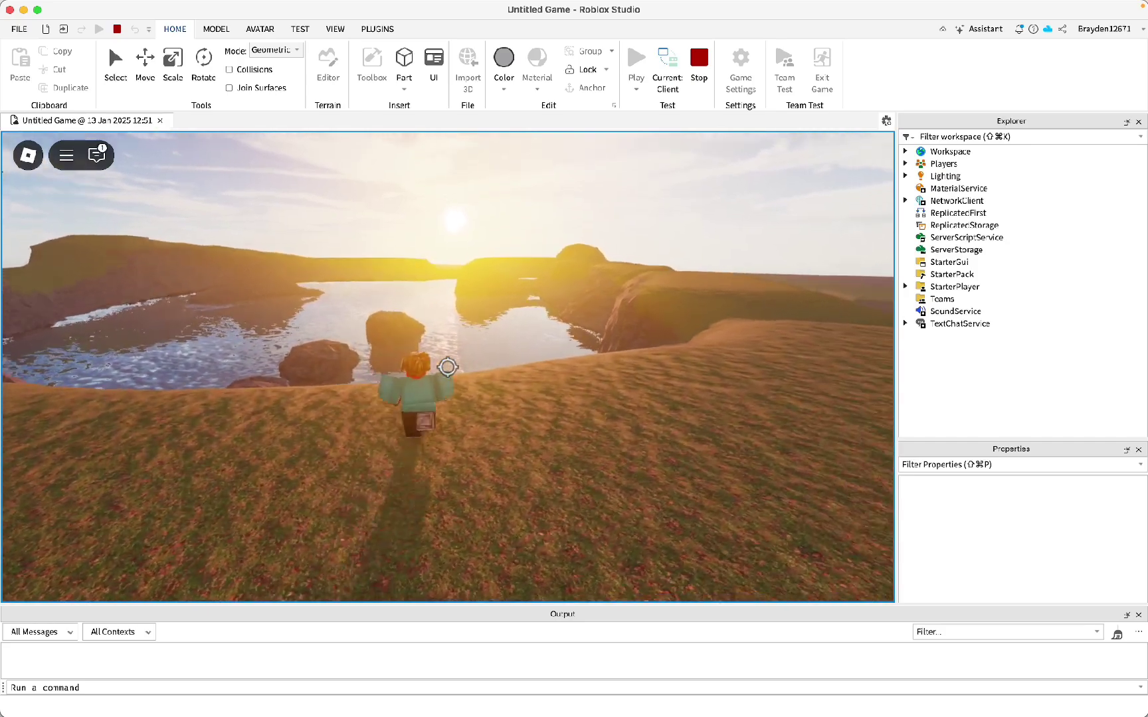
pyautogui.press('w')
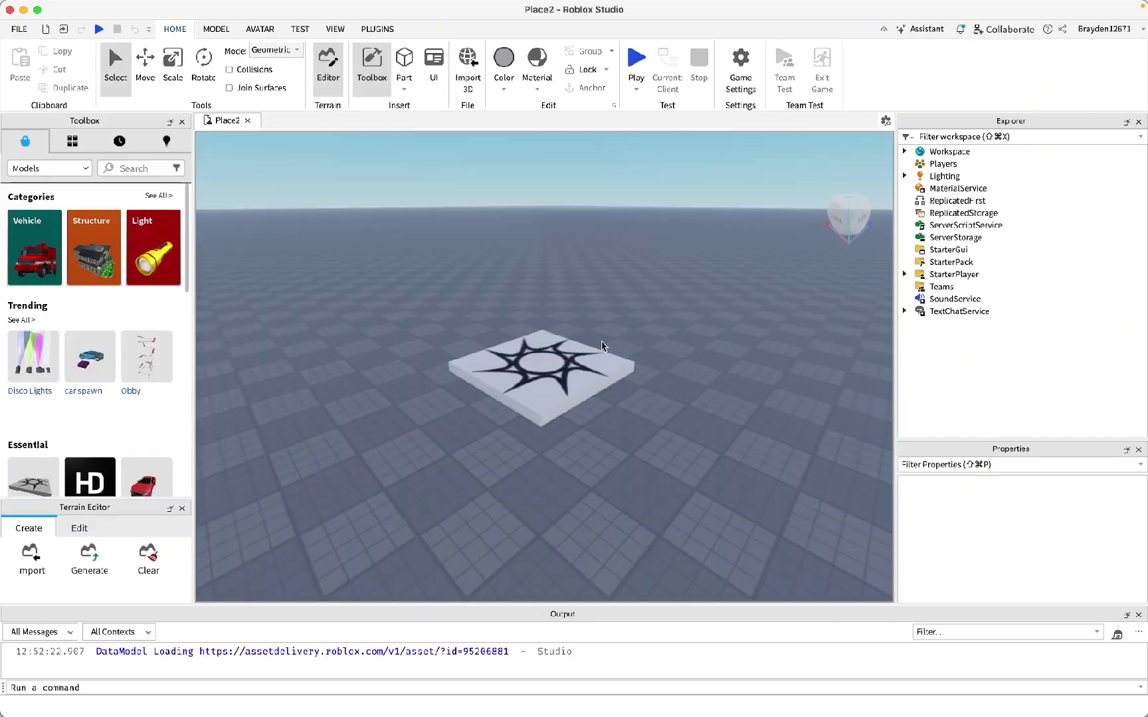
# - Delete the spawn location from the baseplate and save the place
pyautogui.click(582, 346)
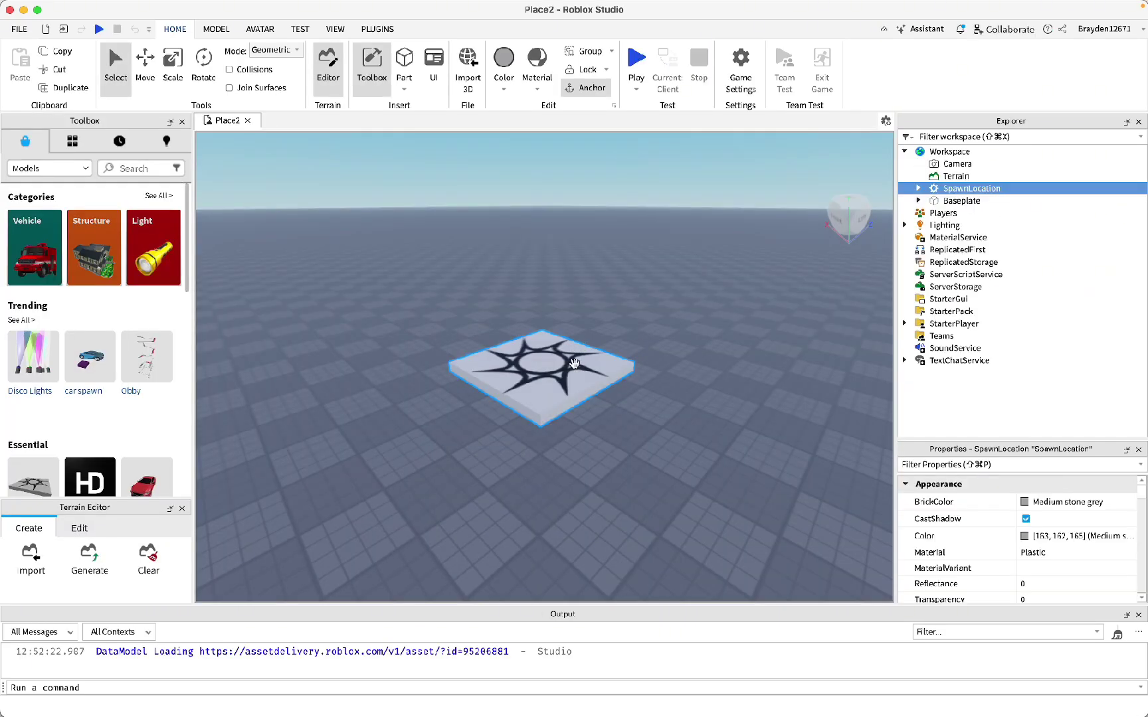
pyautogui.press('Delete')
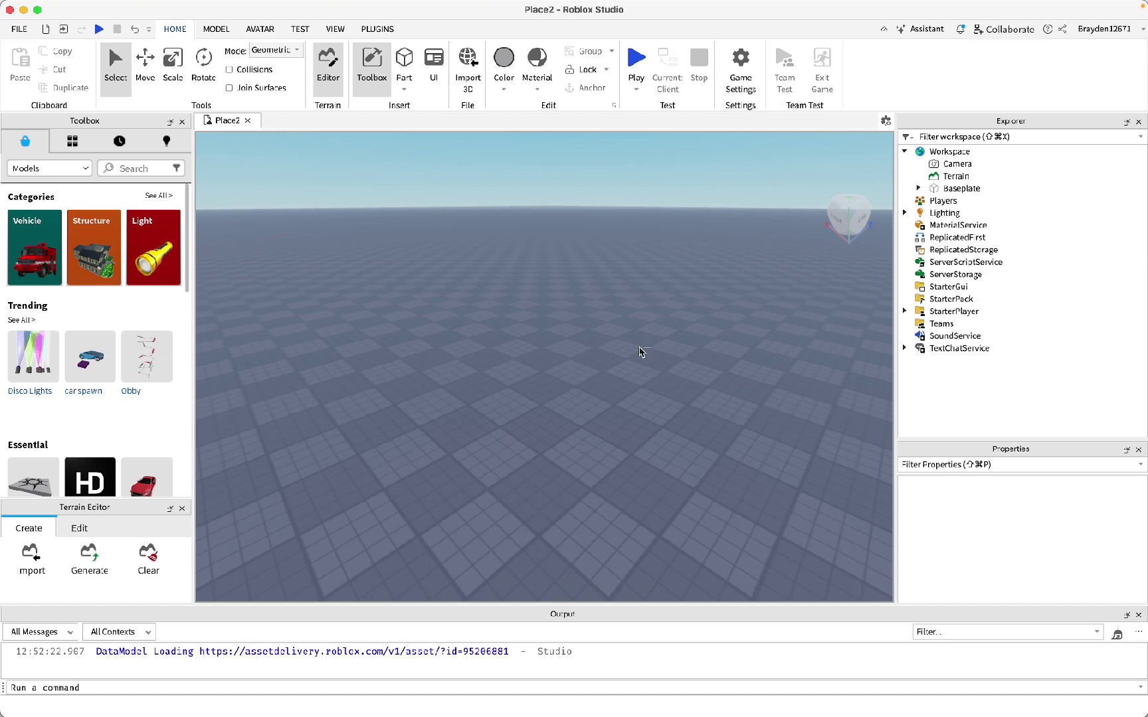
pyautogui.press('super+s')
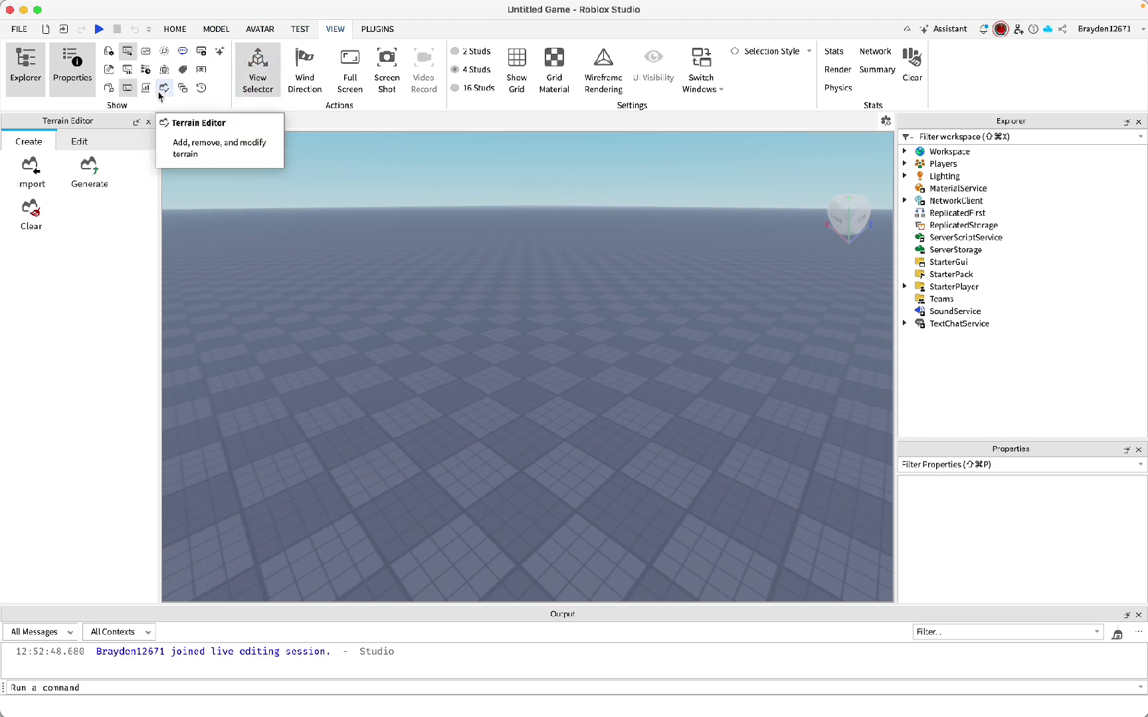
# - Set up the terrain Draw tool with a box-shaped brush 16 wide and 16 high
pyautogui.click(79, 142)
pyautogui.click(30, 256)
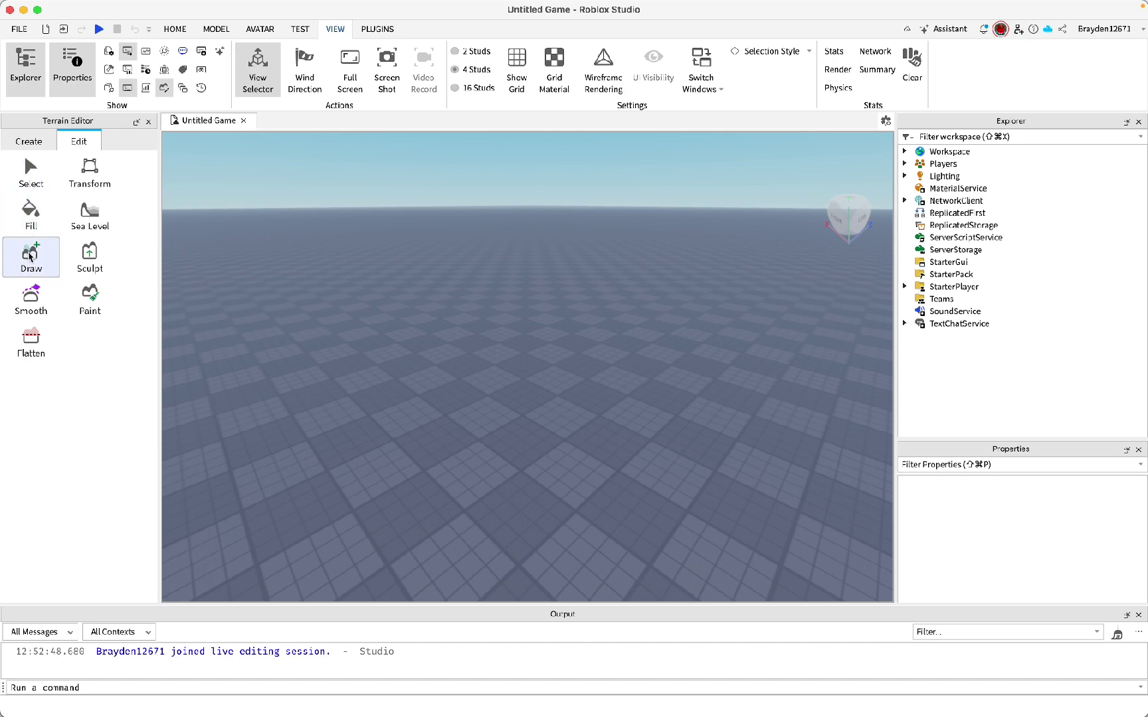
pyautogui.scroll(-10, 80, 492)
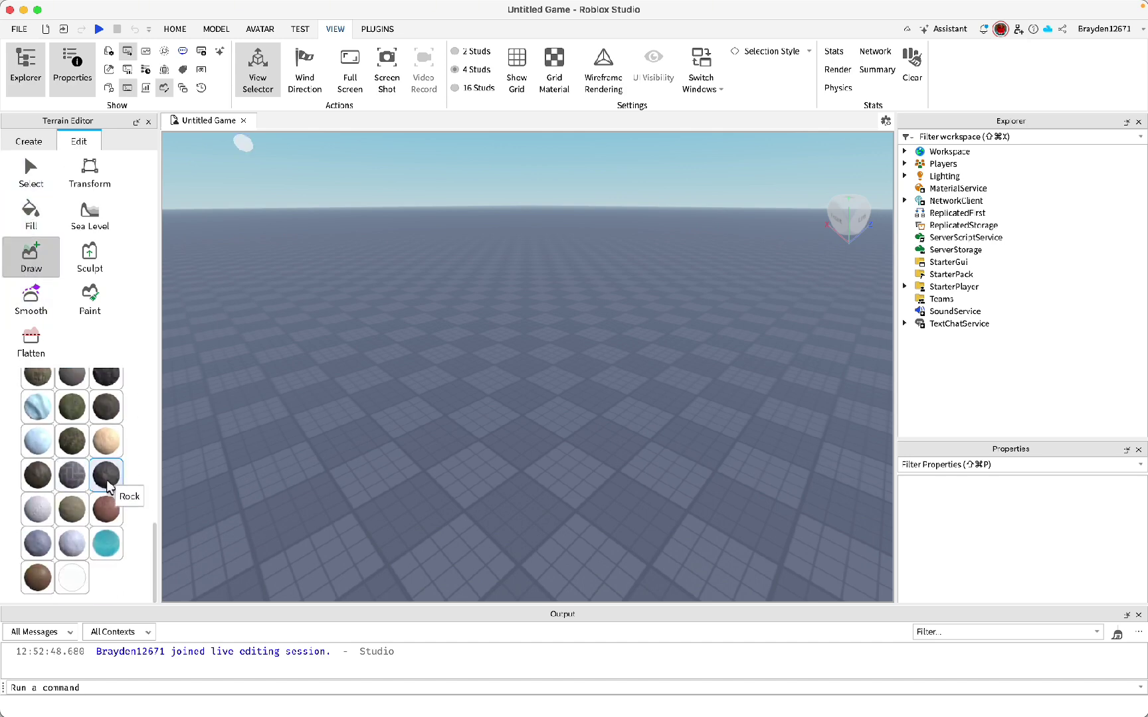
pyautogui.scroll(10, 107, 475)
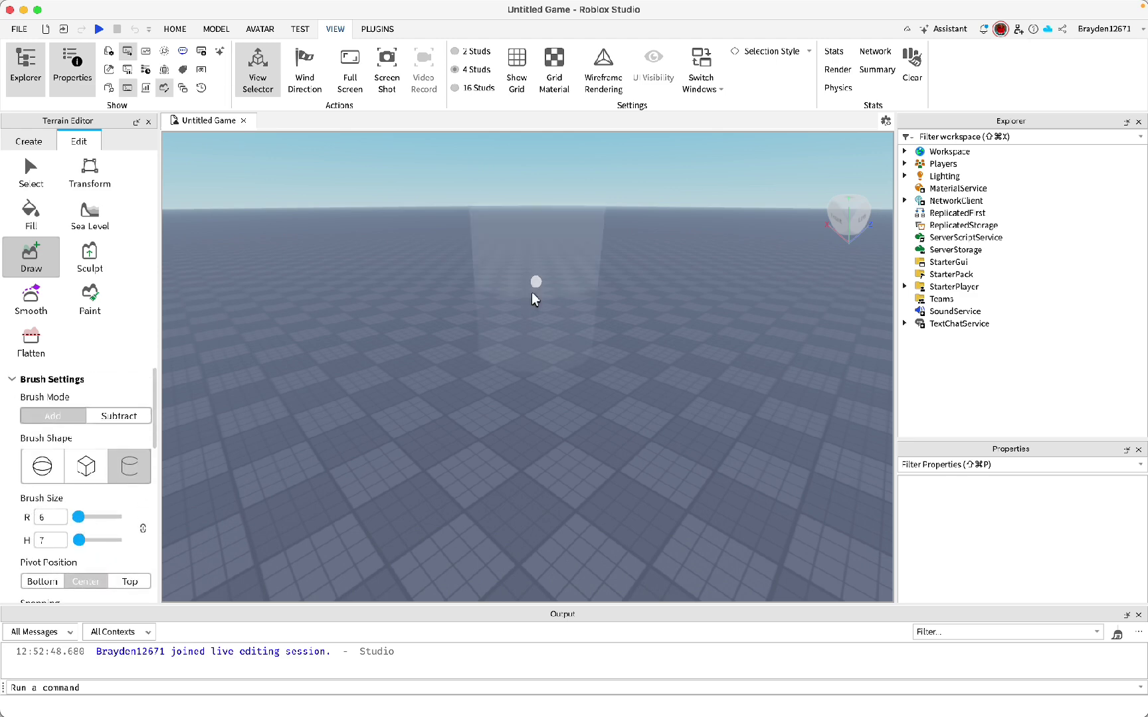
pyautogui.click(84, 456)
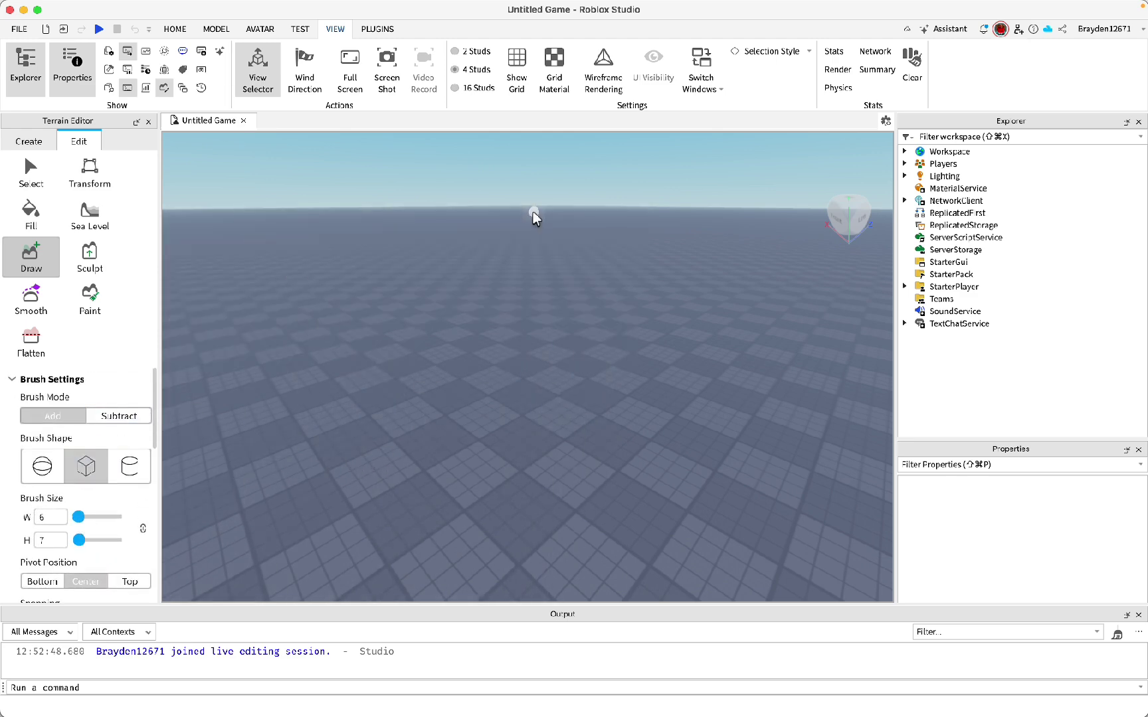
pyautogui.scroll(-3, 581, 205)
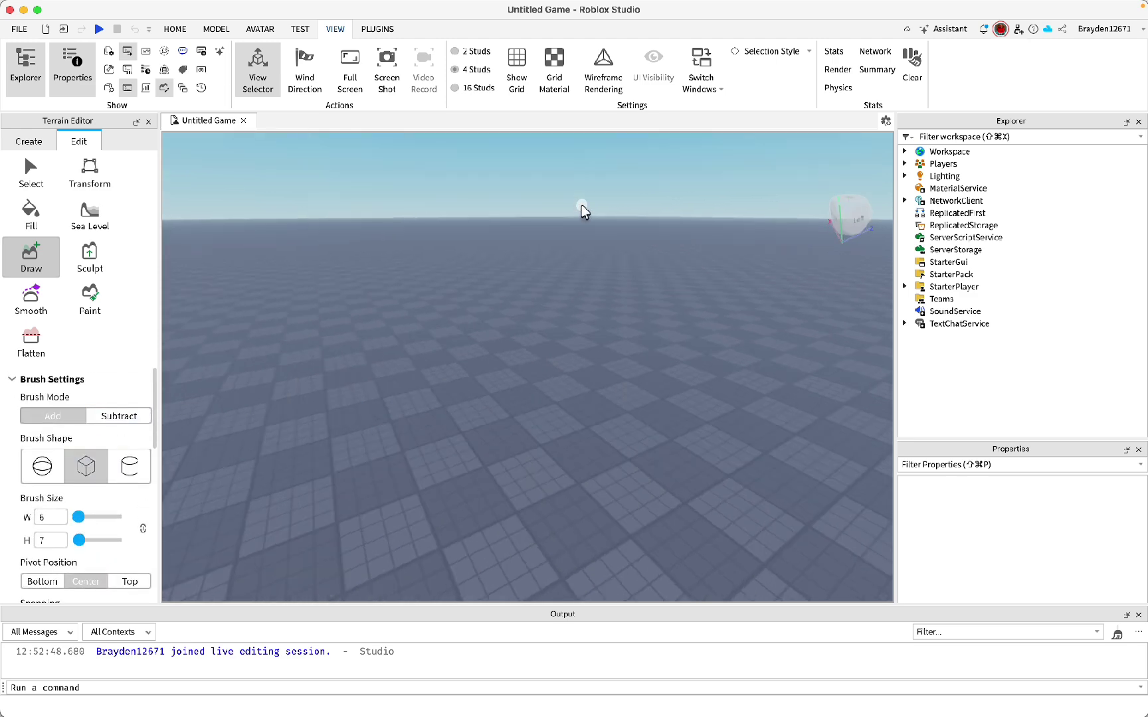
pyautogui.rightClick(581, 205)
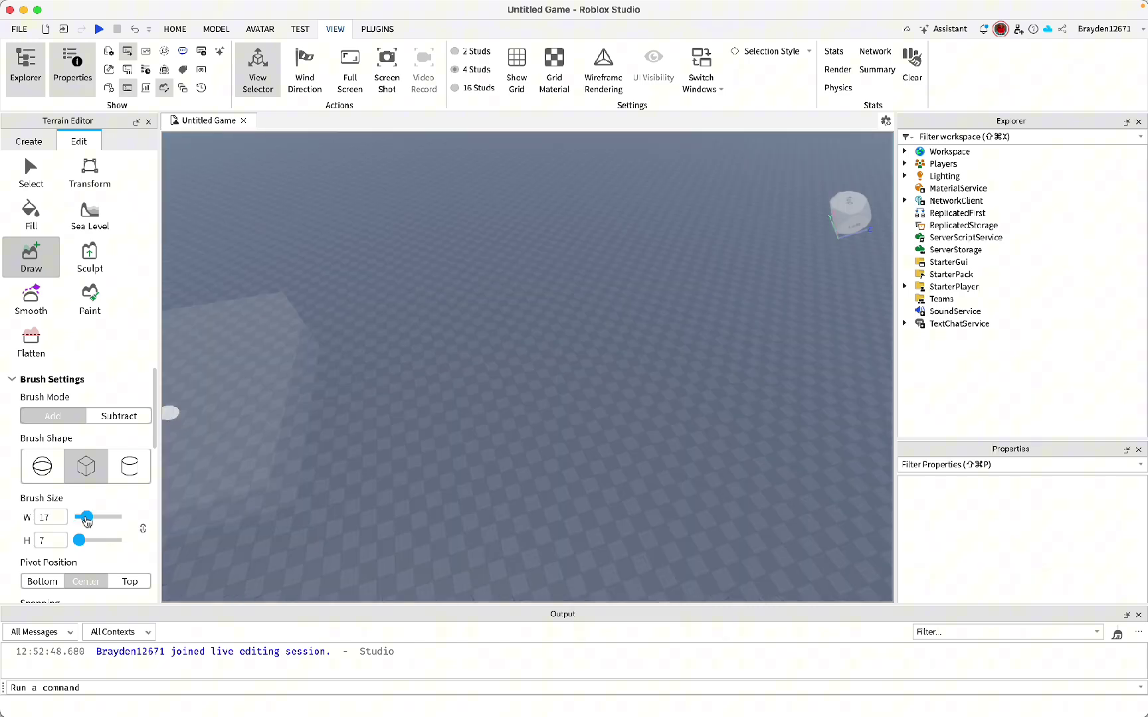
pyautogui.moveTo(87, 519); pyautogui.dragTo(85, 519)
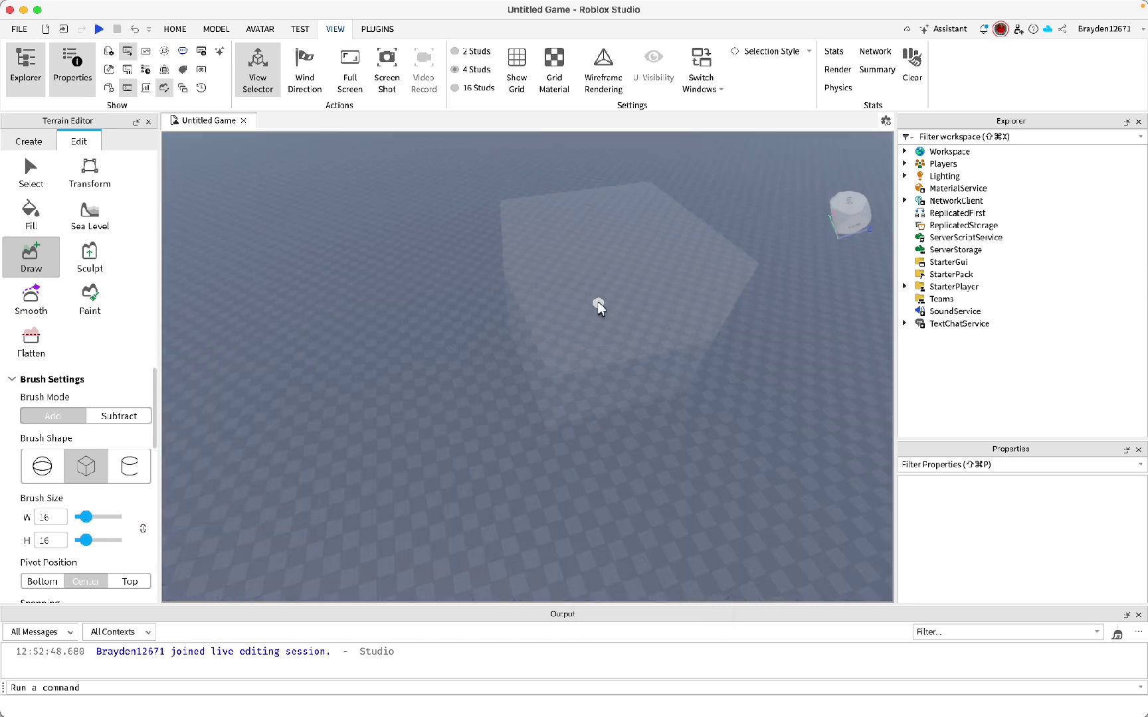
# - Draw a closed ring of rocky terrain on the baseplate, leaving an irregular open basin in the middle
pyautogui.click(577, 193)
pyautogui.scroll(-3, 575, 193)
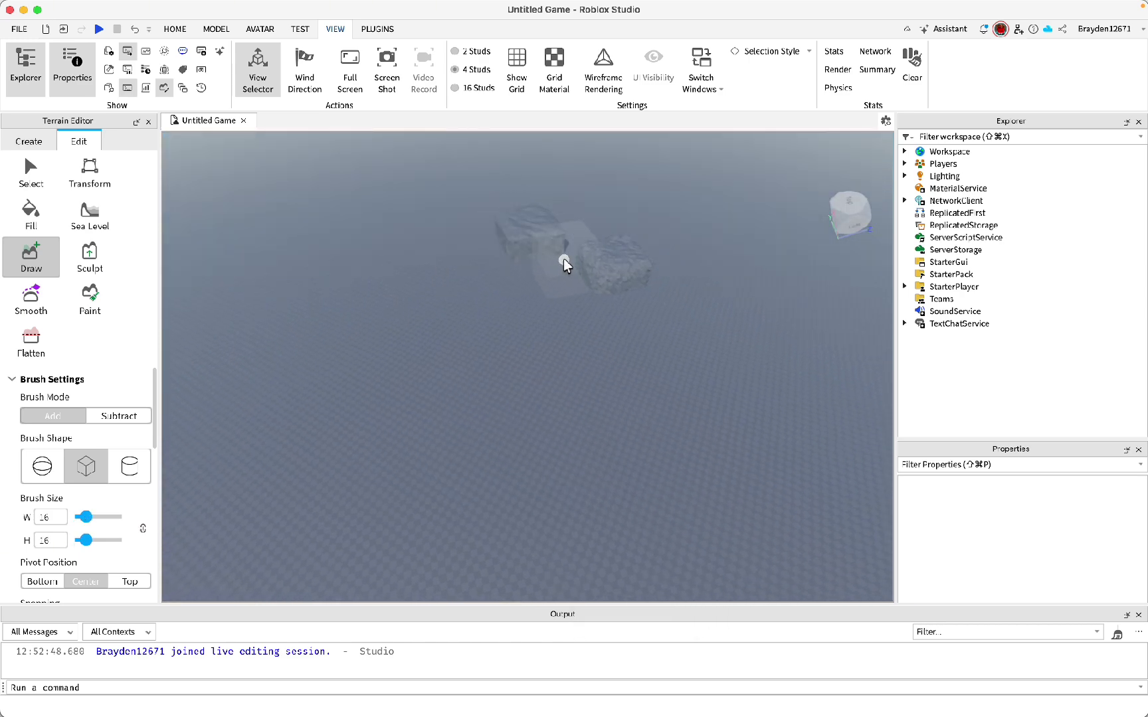
pyautogui.moveTo(563, 258)
pyautogui.mouseDown()
pyautogui.moveTo(446, 274)
pyautogui.moveTo(348, 334)
pyautogui.moveTo(379, 440)
pyautogui.moveTo(487, 472)
pyautogui.moveTo(647, 564)
pyautogui.moveTo(743, 540)
pyautogui.moveTo(784, 421)
pyautogui.mouseUp()
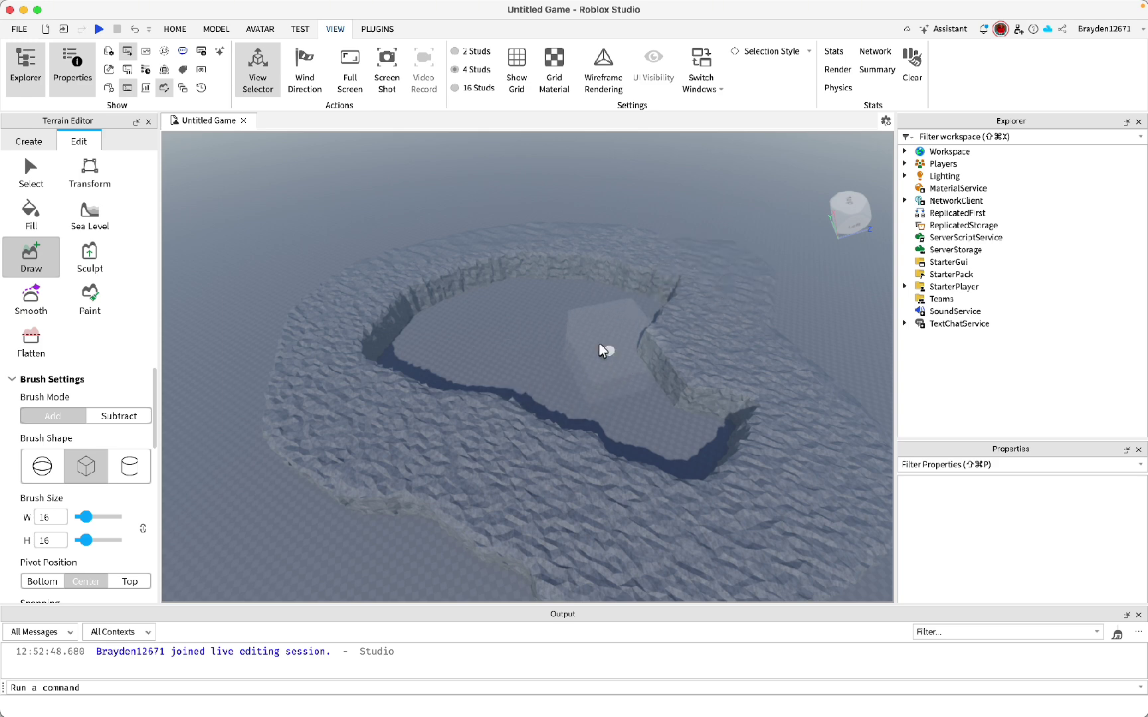
# - Draw a second, higher layer of terrain around the outer part of the ring, keeping a lower ledge around the basin
pyautogui.scroll(-3, 607, 215)
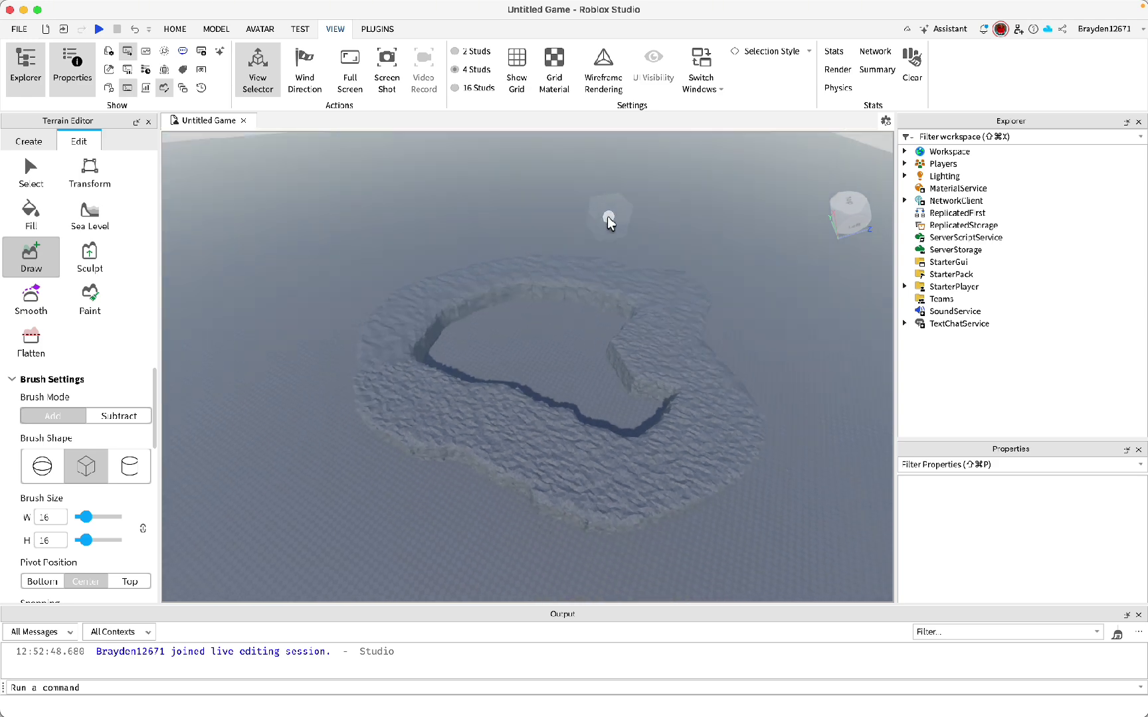
pyautogui.moveTo(475, 473); pyautogui.dragTo(425, 431)
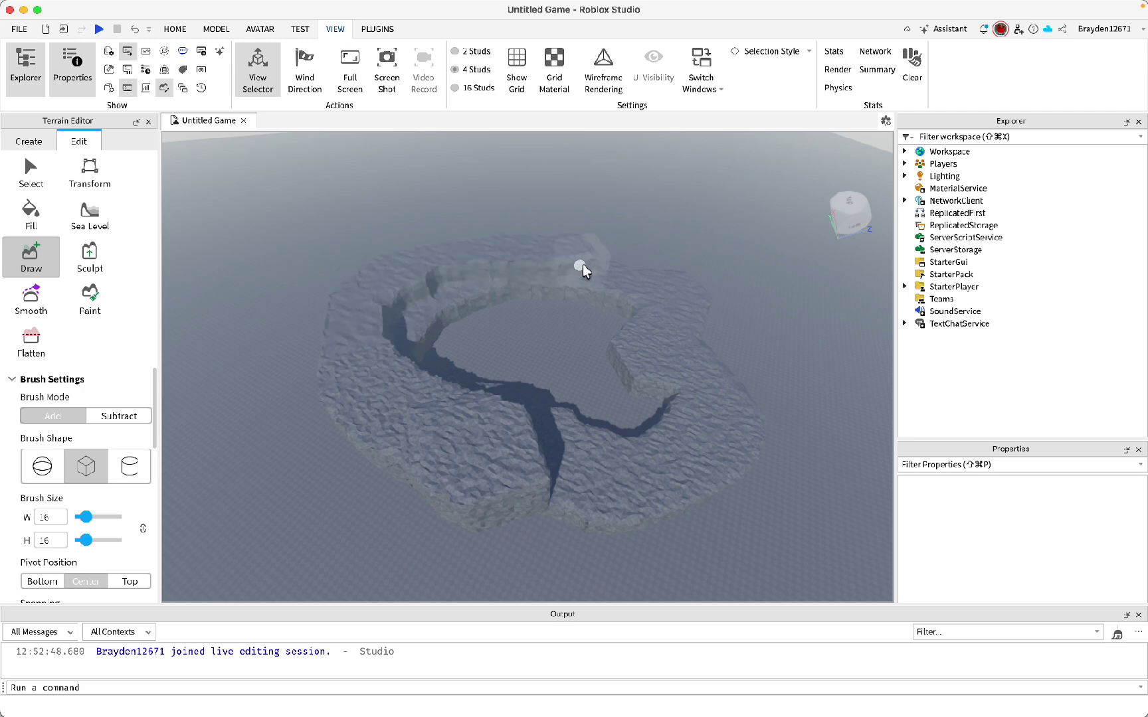
pyautogui.moveTo(660, 270)
pyautogui.mouseDown()
pyautogui.moveTo(688, 301)
pyautogui.moveTo(702, 351)
pyautogui.mouseUp()
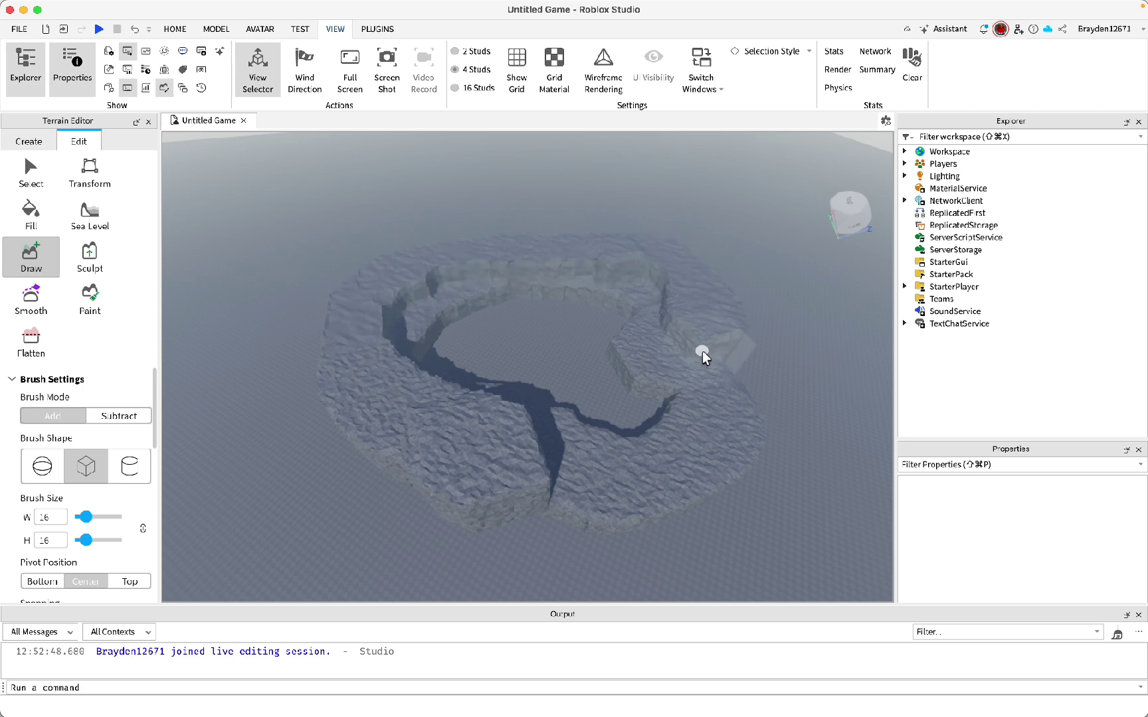
pyautogui.moveTo(731, 416); pyautogui.dragTo(710, 482)
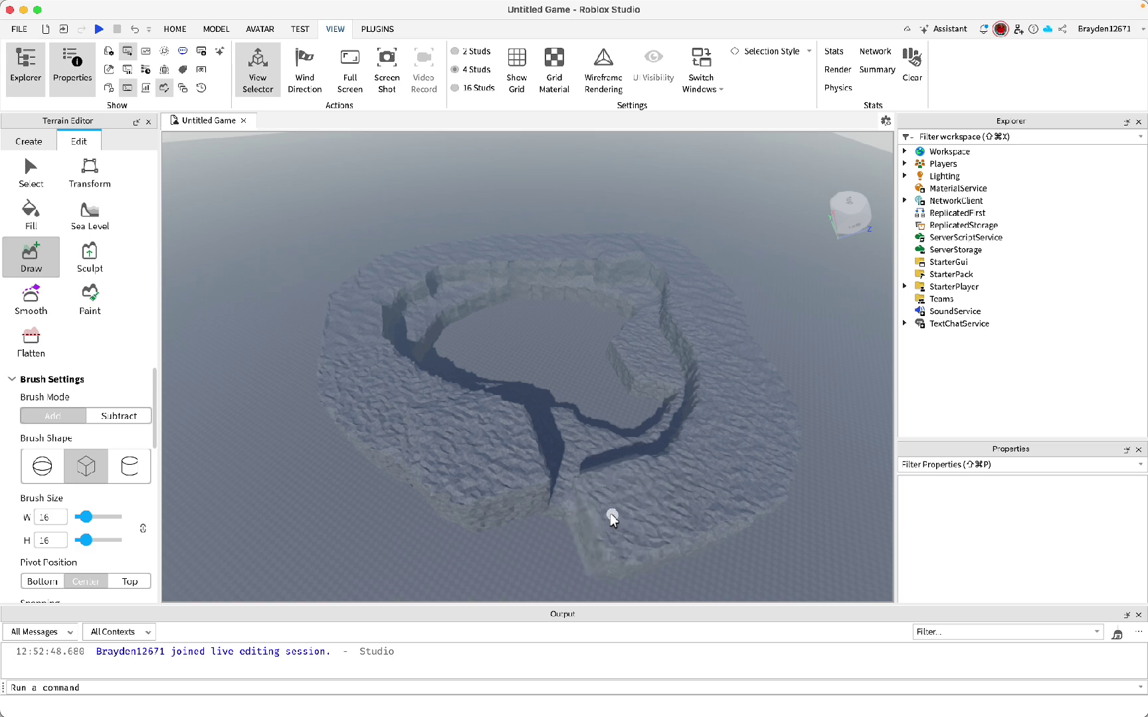
# - Smooth the raised terrain and its cliff edges with the Smooth tool at brush size 45
pyautogui.scroll(8, 648, 323)
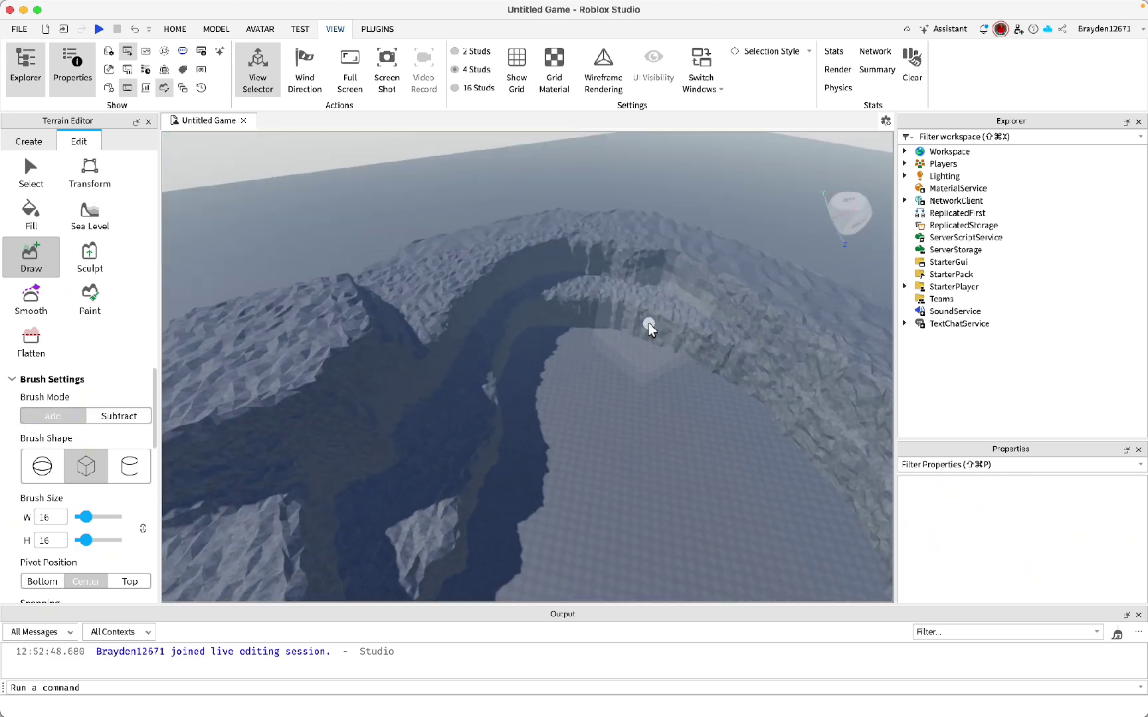
pyautogui.scroll(-8, 648, 322)
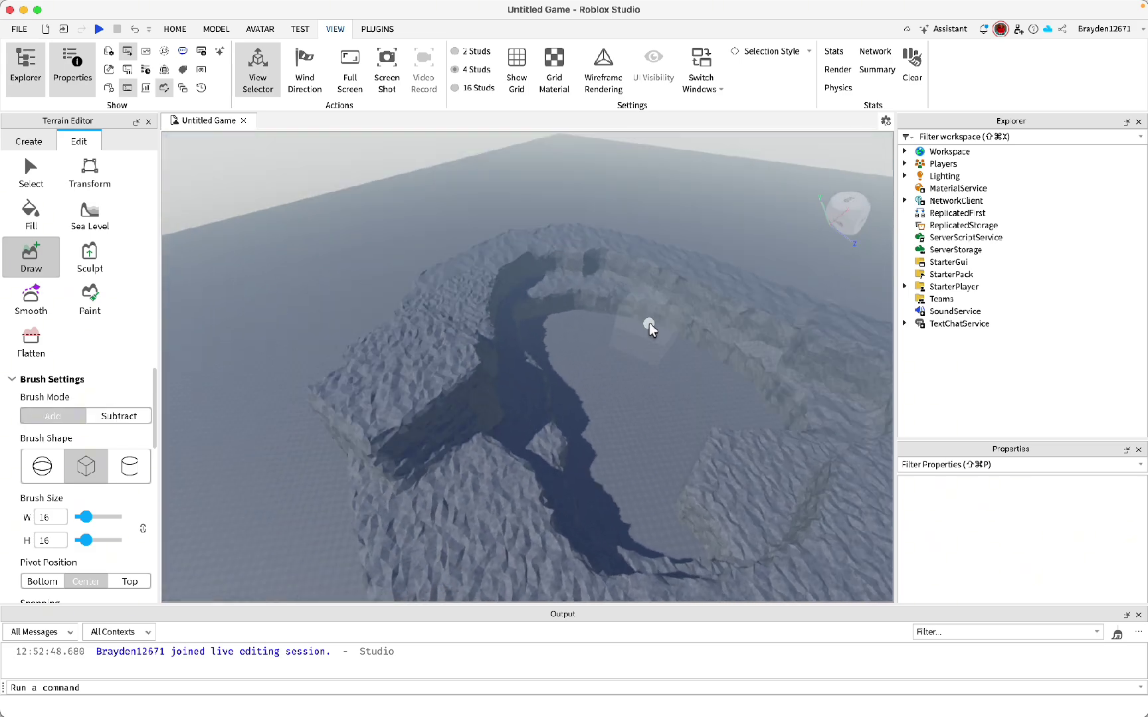
pyautogui.click(30, 302)
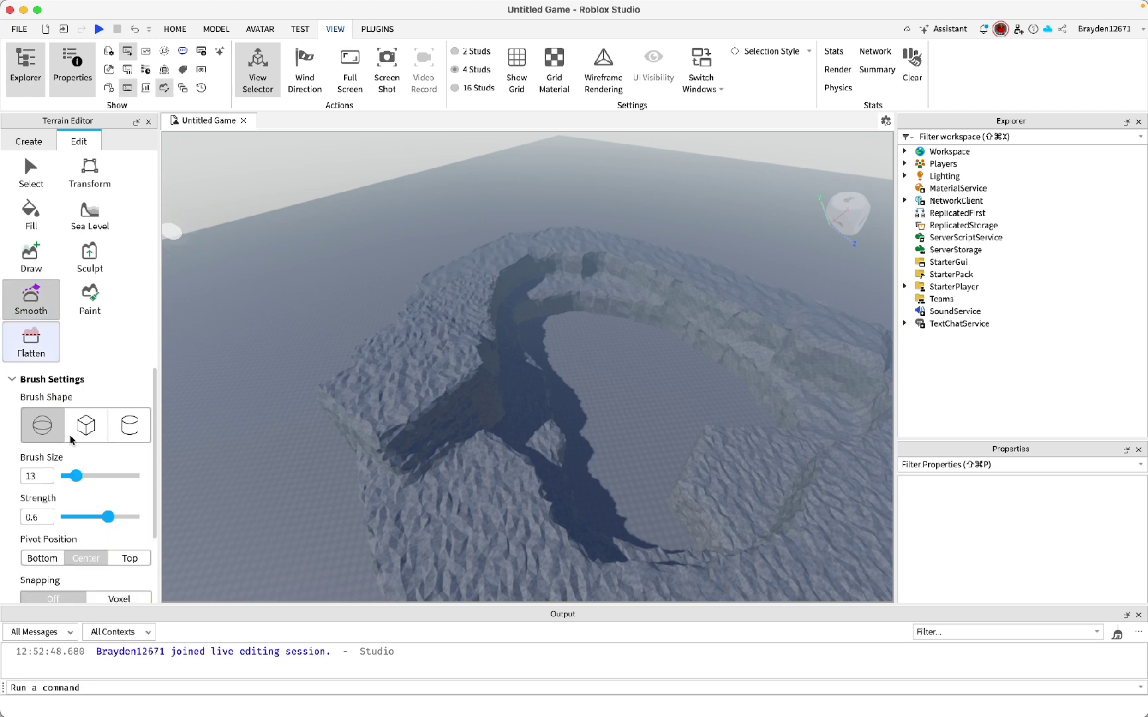
pyautogui.click(116, 475)
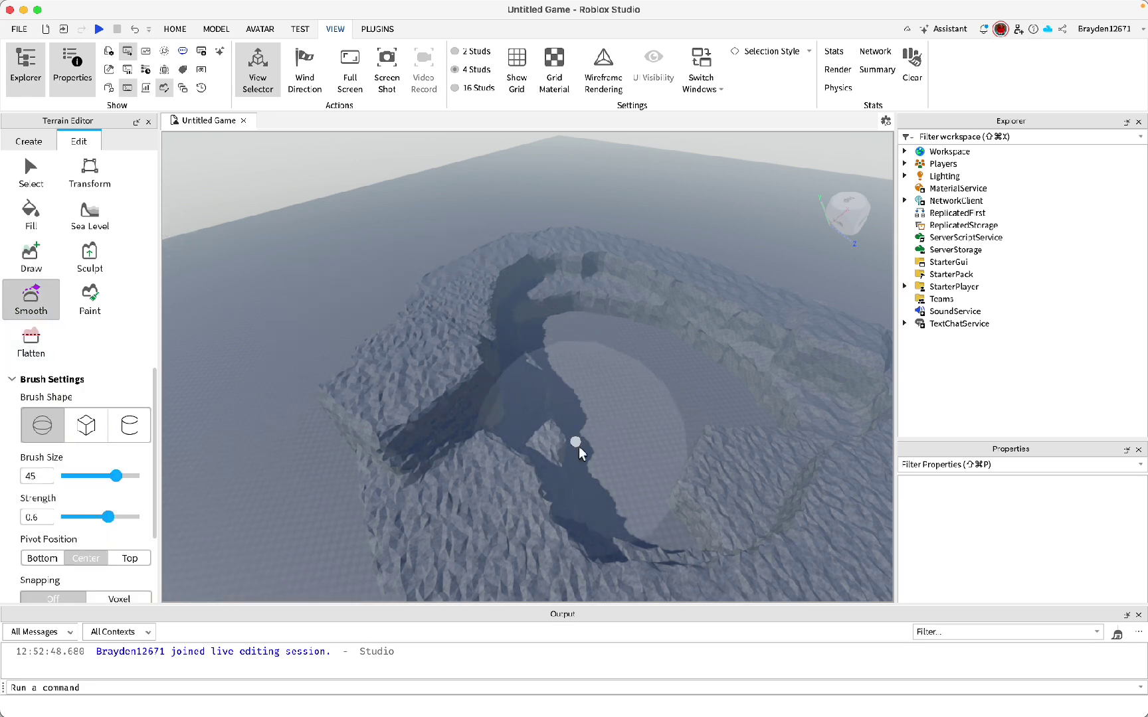
pyautogui.moveTo(578, 447)
pyautogui.mouseDown()
pyautogui.moveTo(633, 389)
pyautogui.moveTo(325, 402)
pyautogui.moveTo(384, 410)
pyautogui.moveTo(439, 374)
pyautogui.moveTo(392, 373)
pyautogui.moveTo(439, 251)
pyautogui.moveTo(722, 360)
pyautogui.moveTo(609, 406)
pyautogui.moveTo(553, 385)
pyautogui.moveTo(497, 500)
pyautogui.moveTo(415, 324)
pyautogui.moveTo(359, 344)
pyautogui.mouseUp()
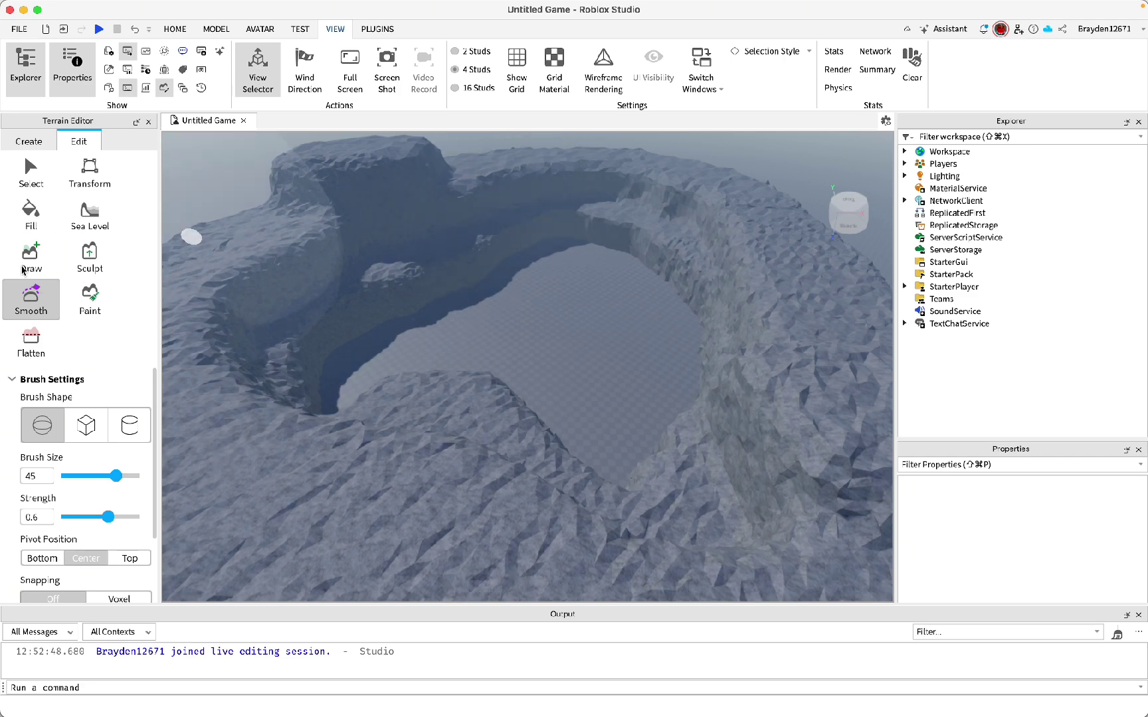
# - Paint a first patch of grass on the upper rim of the terrain using the Paint tool with a box-shaped brush
pyautogui.click(101, 303)
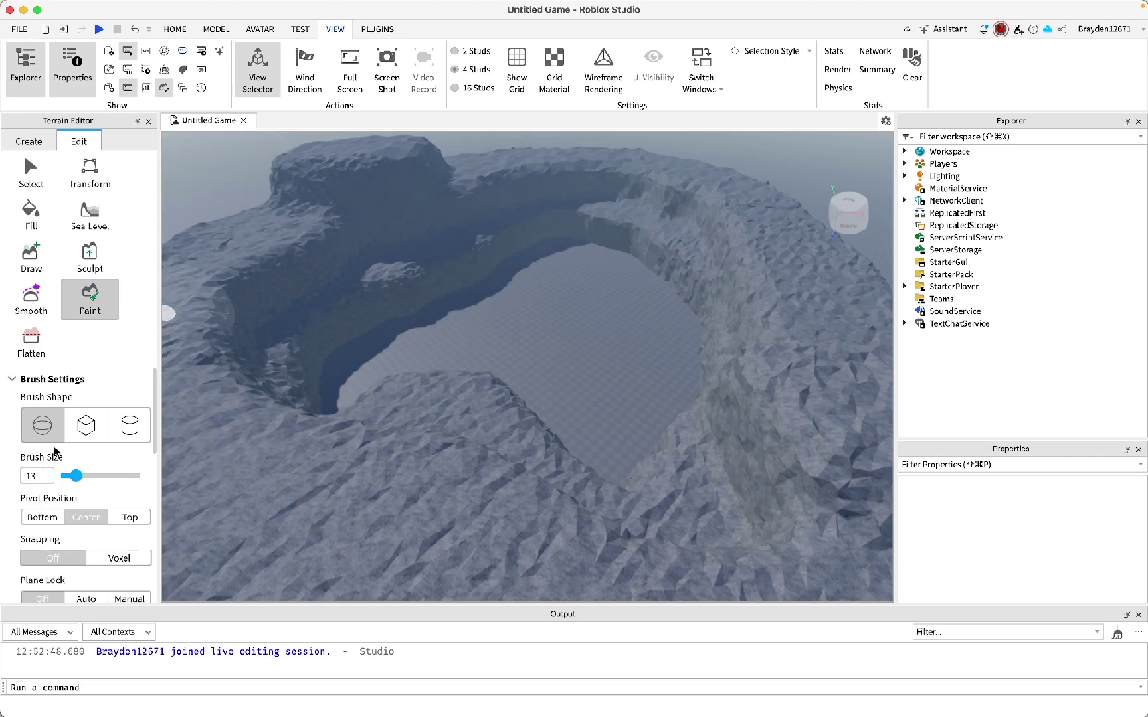
pyautogui.scroll(-5, 55, 451)
pyautogui.scroll(5, 63, 445)
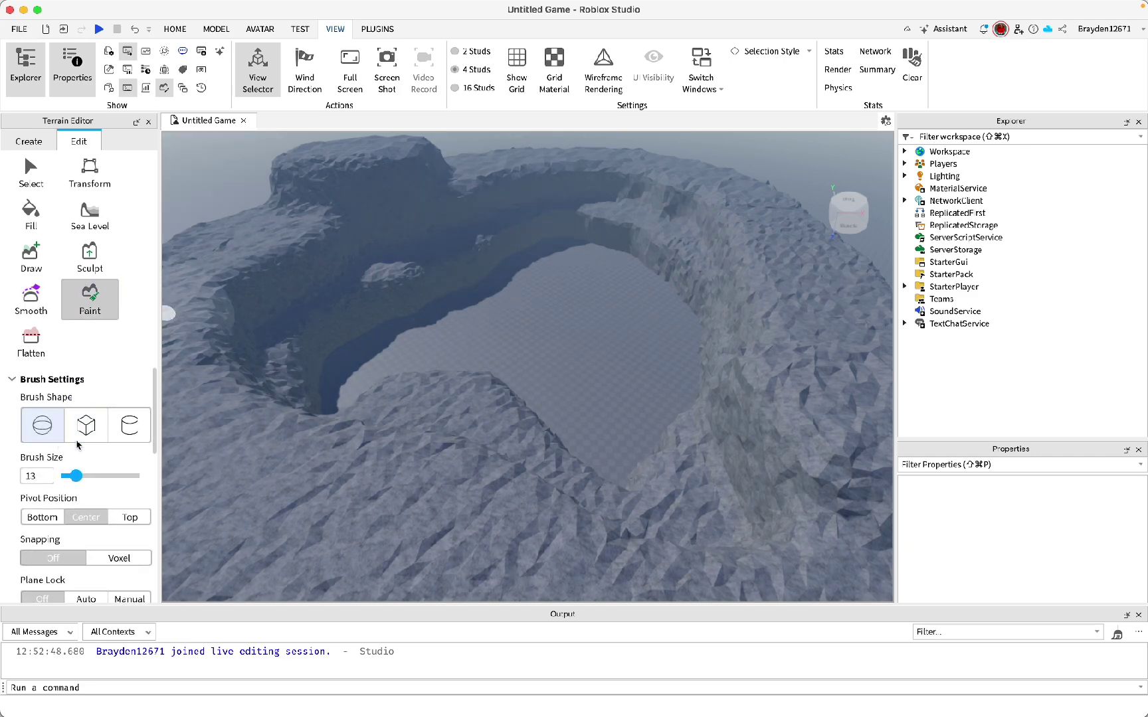
pyautogui.click(86, 425)
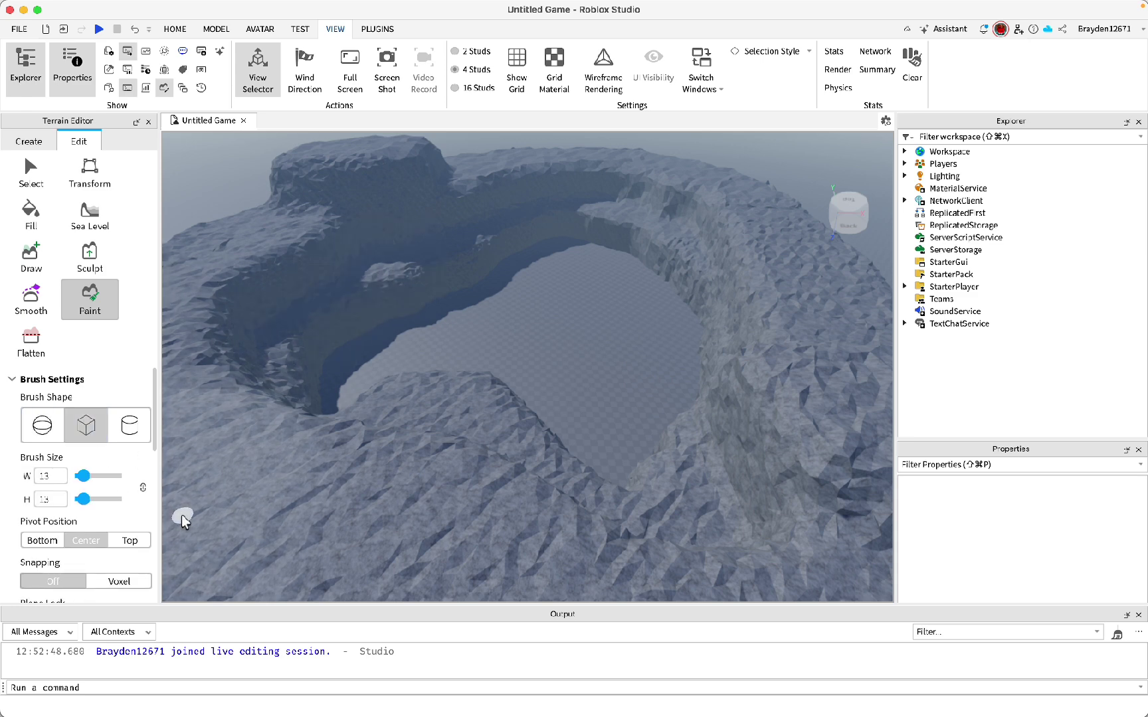
pyautogui.scroll(-5, 46, 512)
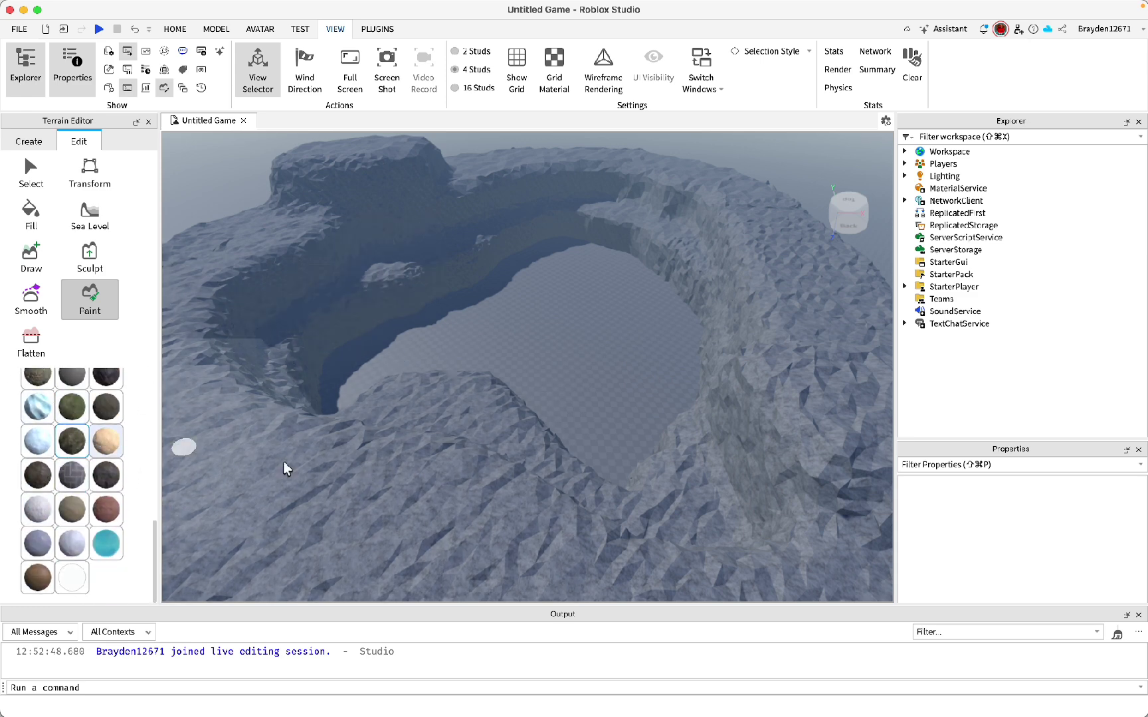
pyautogui.click(322, 467)
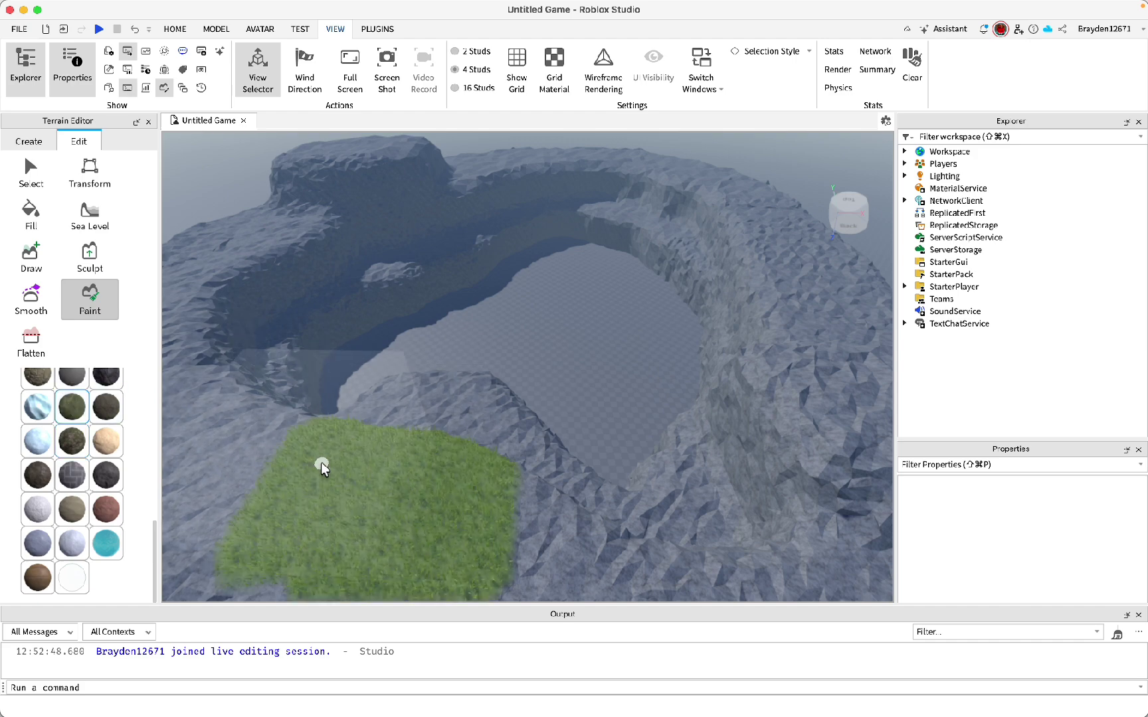
# - Paint grass over the rest of the ring's upper surface, the raised hills and the ledge beside the basin
pyautogui.moveTo(321, 463)
pyautogui.mouseDown()
pyautogui.moveTo(440, 510)
pyautogui.moveTo(424, 478)
pyautogui.mouseUp()
pyautogui.moveTo(420, 474); pyautogui.dragTo(421, 474, button='right')
pyautogui.press('w')
pyautogui.press('s')
pyautogui.press('s')
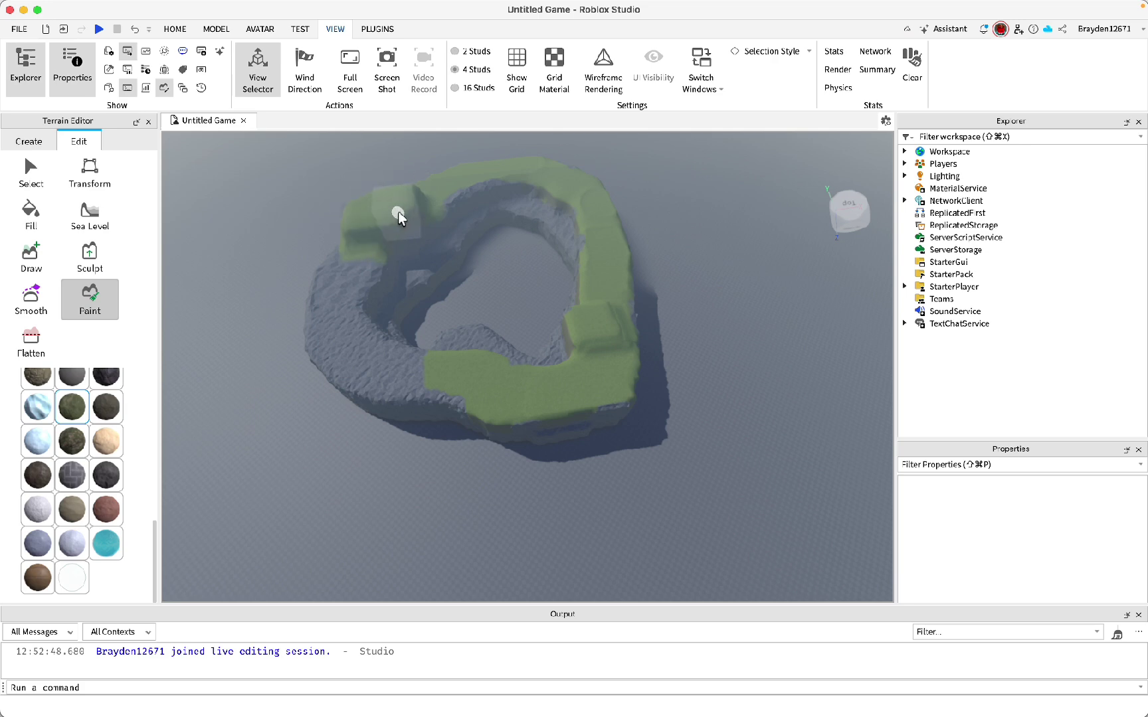
pyautogui.moveTo(340, 270); pyautogui.dragTo(467, 349)
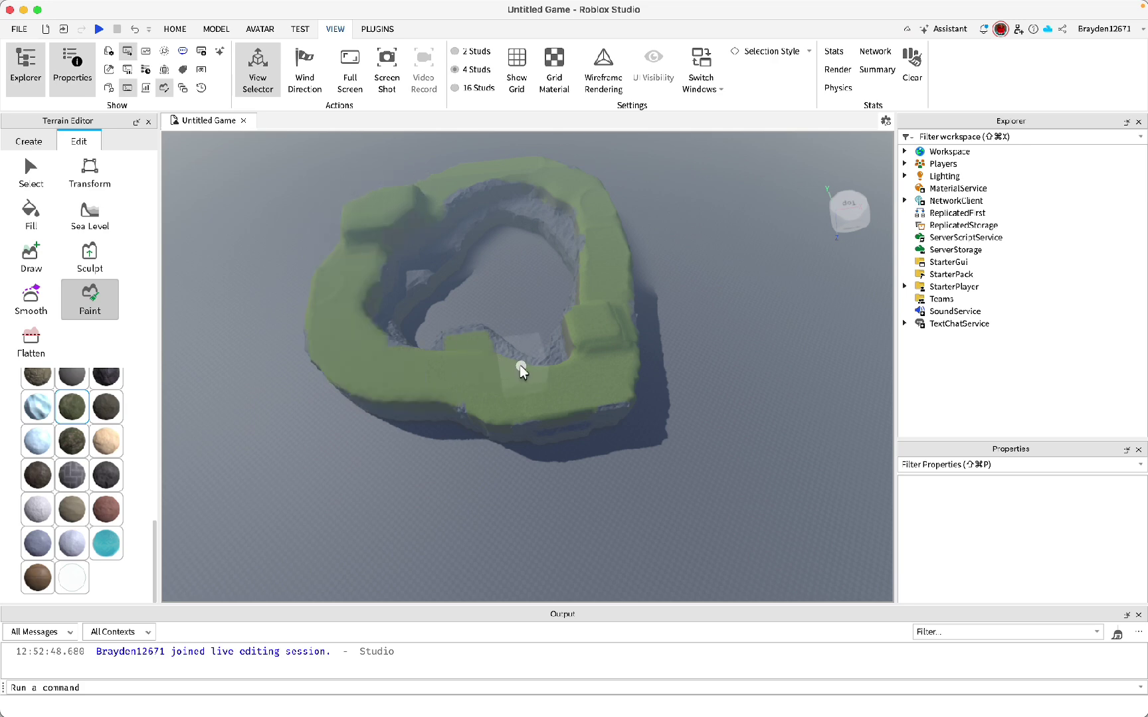
# - Paint grass along the top of the lower rock ledge that juts into the basin
pyautogui.scroll(2, 519, 365)
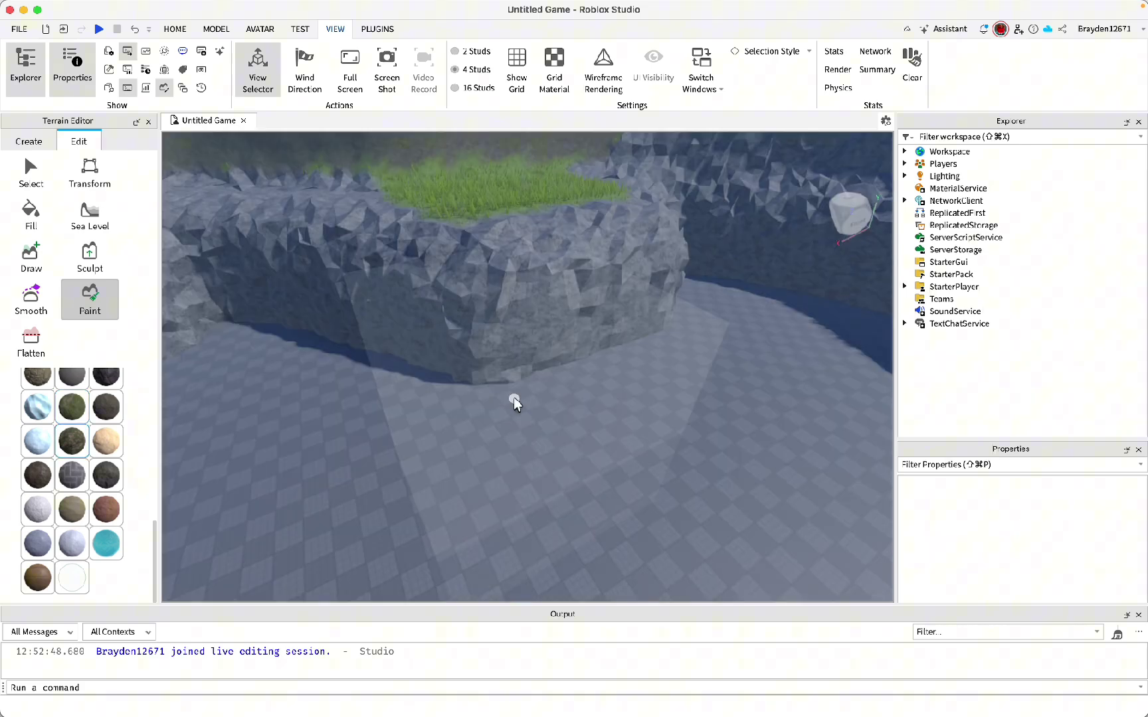
pyautogui.moveTo(514, 397); pyautogui.dragTo(514, 397, button='right')
pyautogui.press('s')
pyautogui.moveTo(514, 398)
pyautogui.mouseDown()
pyautogui.moveTo(425, 332)
pyautogui.moveTo(224, 366)
pyautogui.moveTo(277, 366)
pyautogui.mouseUp()
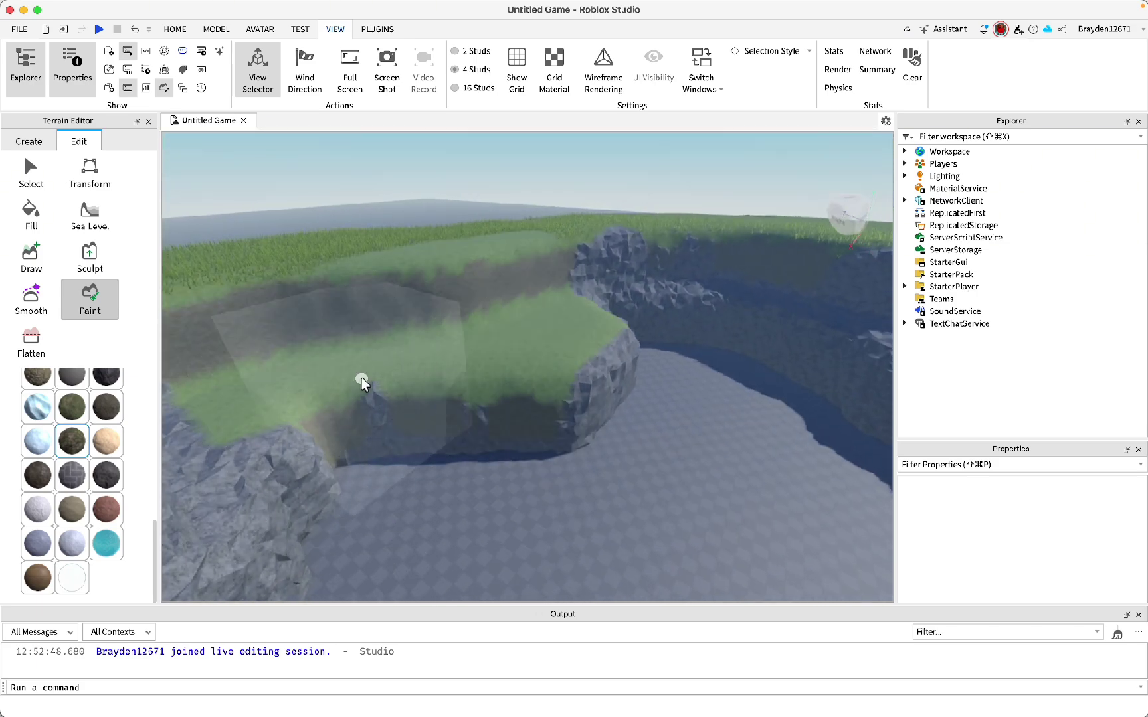
# - Paint grass patches on the shaded ledge and the sunlit ledge inside the basin's cliff walls
pyautogui.moveTo(346, 386); pyautogui.dragTo(347, 385, button='right')
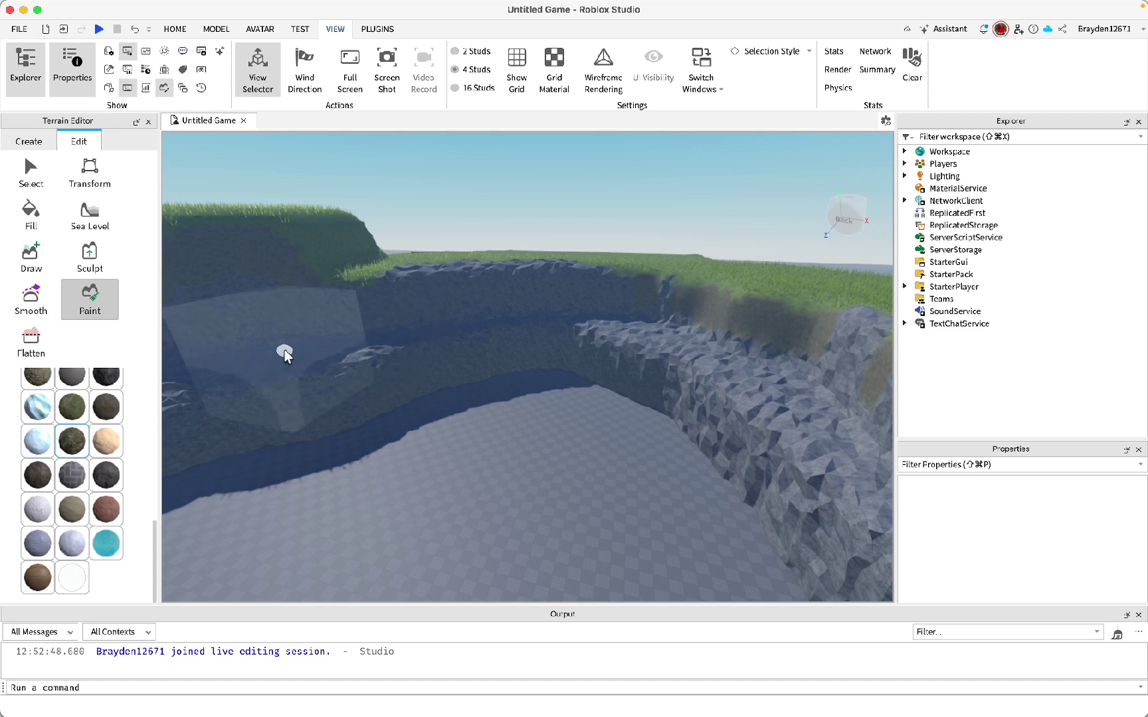
pyautogui.click(335, 350)
pyautogui.click(771, 411)
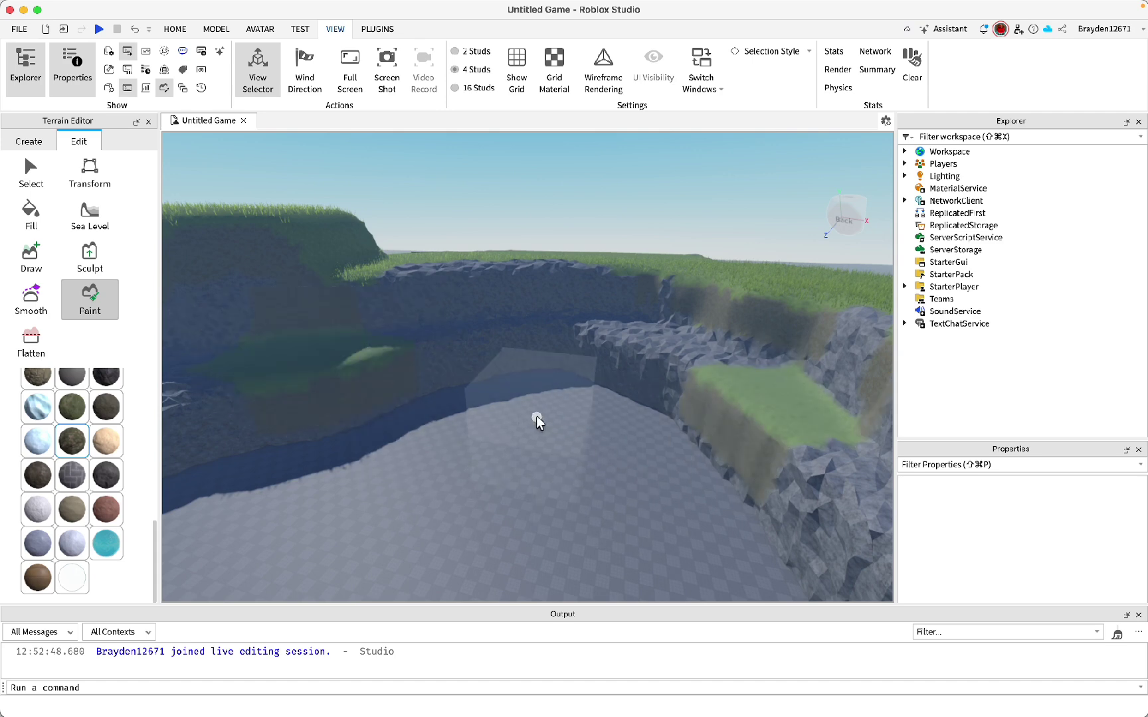
pyautogui.click(683, 340)
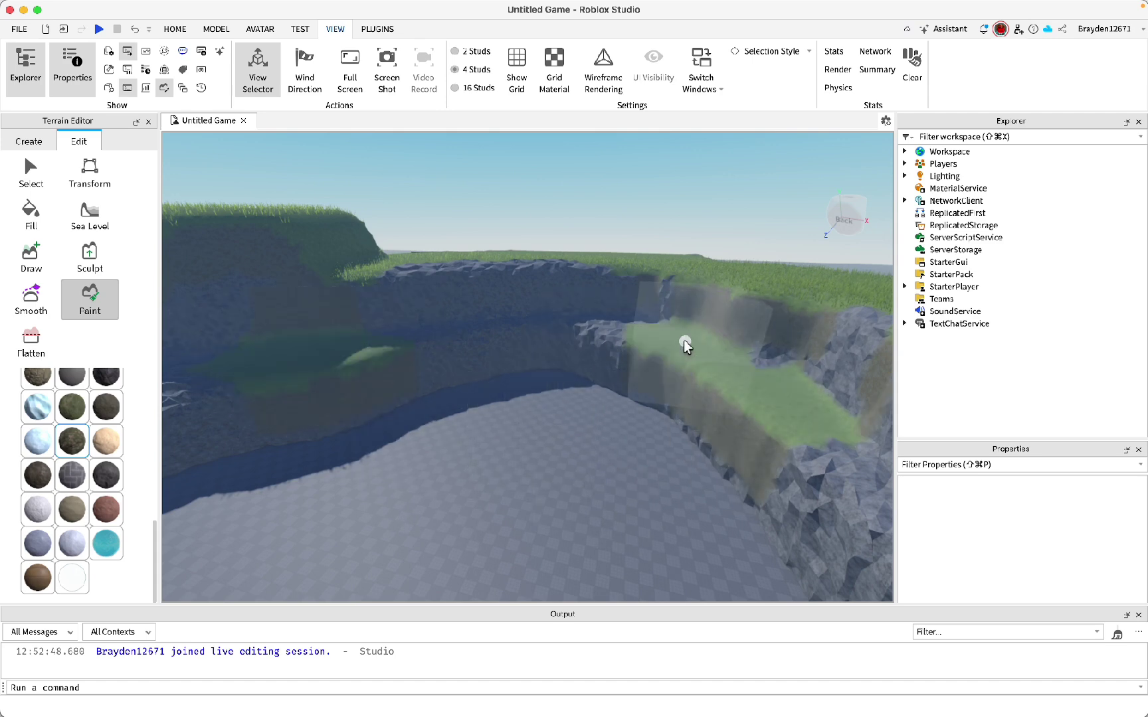
# - Reduce the Paint brush size to 5 and paint grass on the remaining narrow parts of the inner ledge
pyautogui.scroll(5, 121, 580)
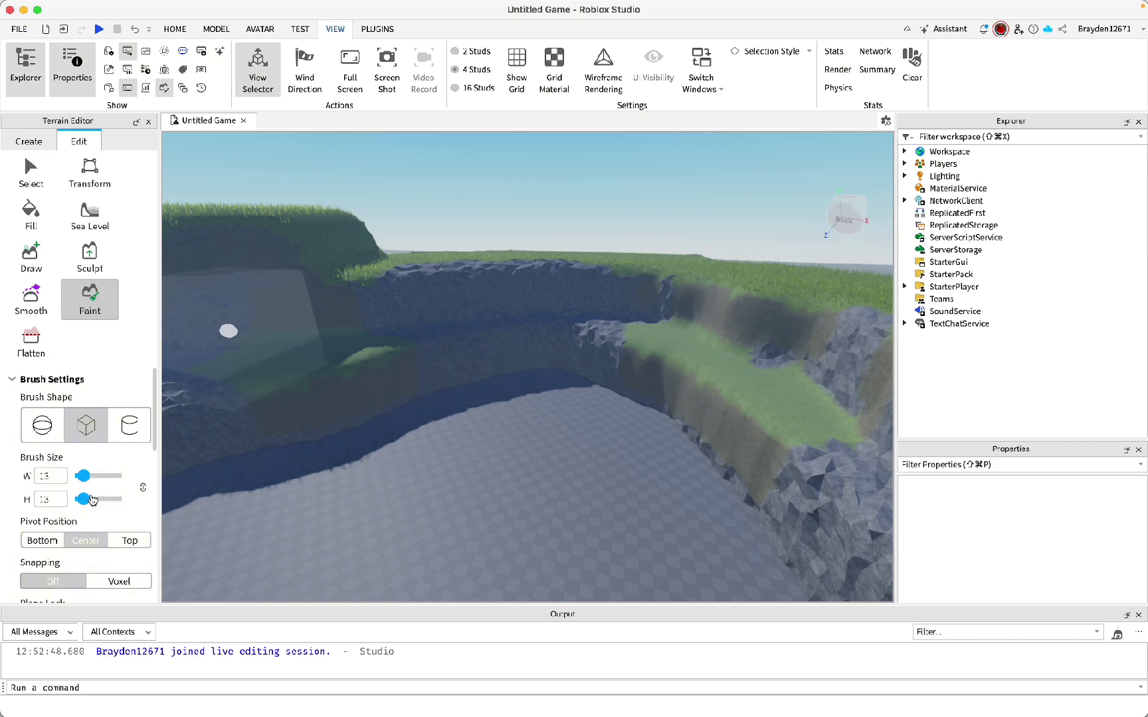
pyautogui.moveTo(84, 479); pyautogui.dragTo(81, 480)
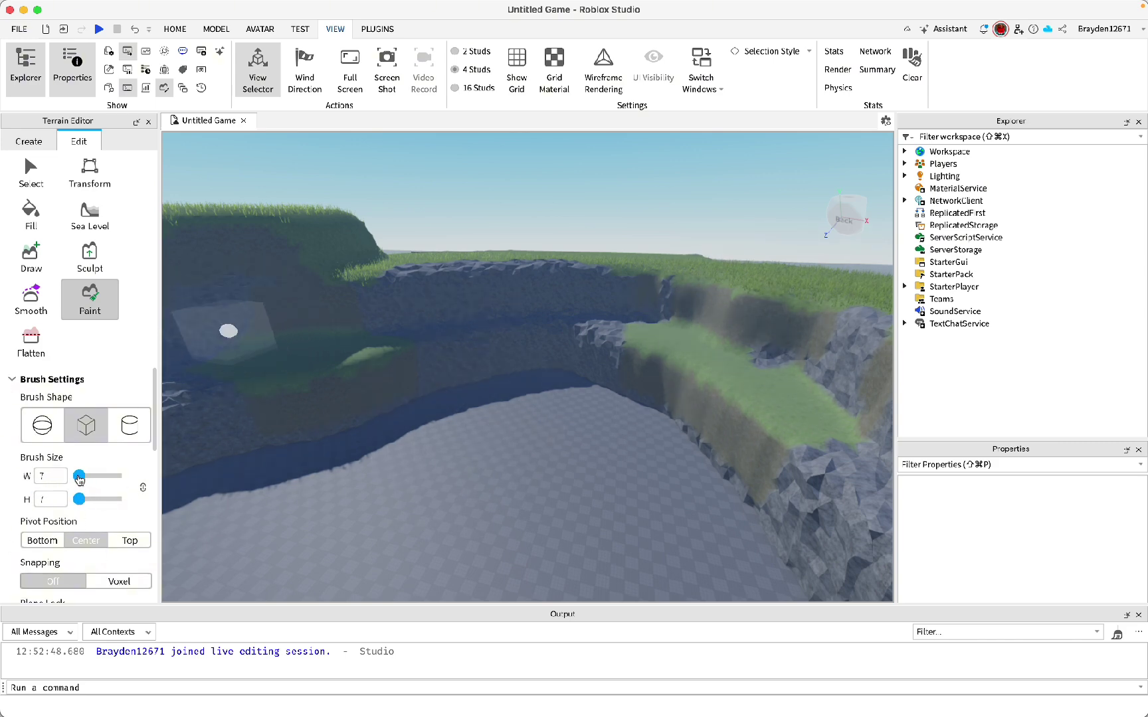
pyautogui.moveTo(421, 383); pyautogui.dragTo(421, 383, button='right')
pyautogui.moveTo(631, 304); pyautogui.dragTo(608, 279)
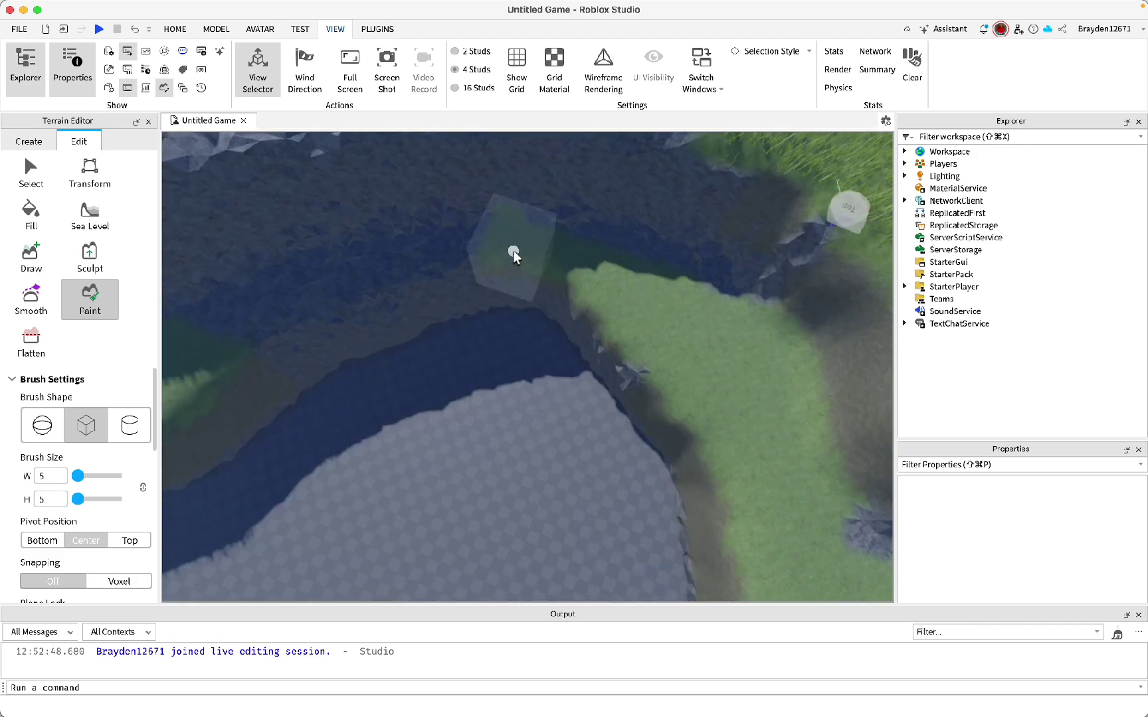
pyautogui.moveTo(711, 422); pyautogui.dragTo(711, 422, button='right')
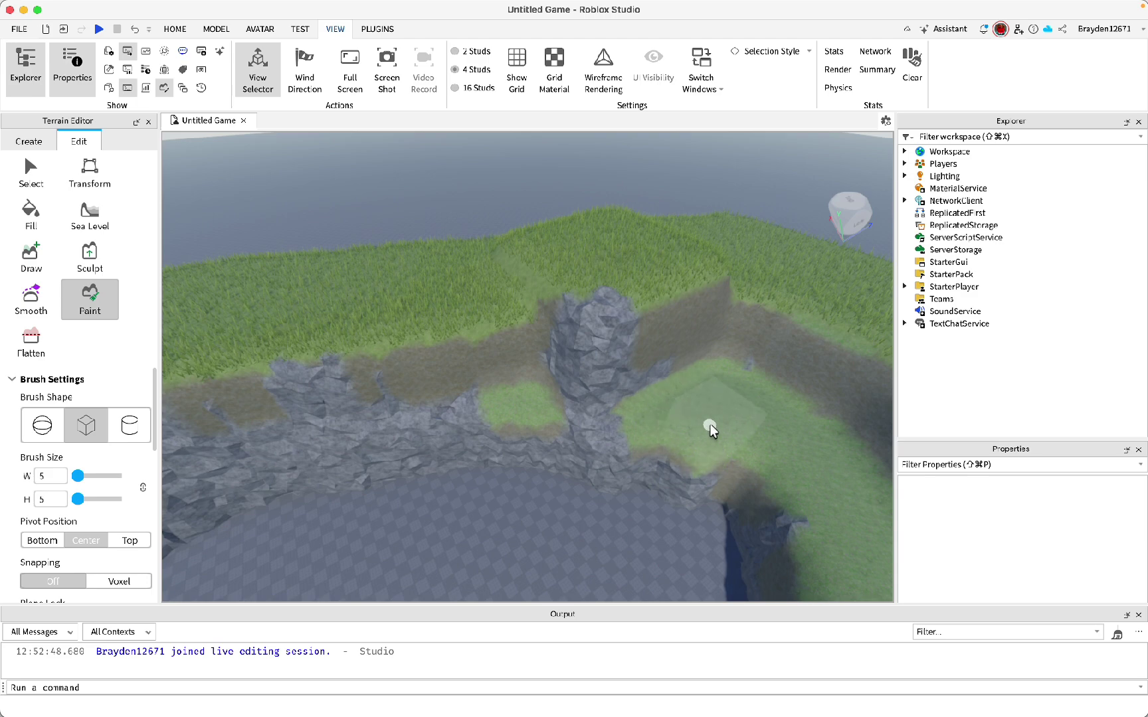
pyautogui.moveTo(710, 426); pyautogui.dragTo(711, 425, button='right')
pyautogui.scroll(-5, 711, 424)
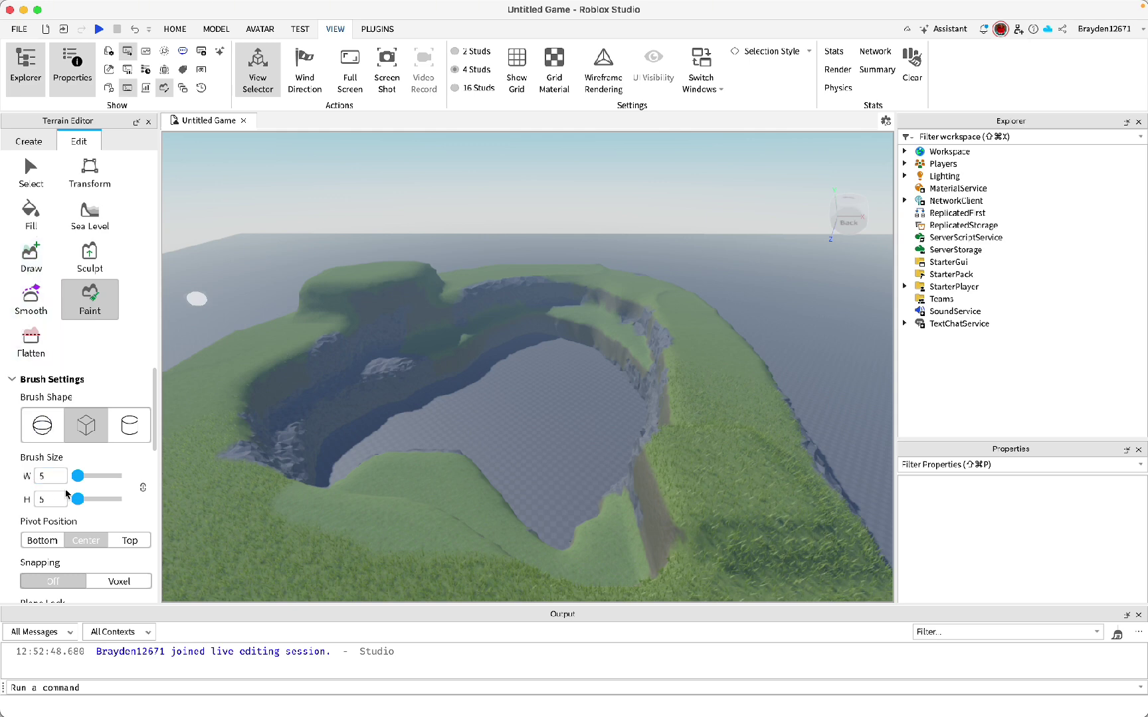
# - Try carving away the ring's far rim with the Draw tool in Subtract mode at brush size 16, and undo the cut
pyautogui.scroll(-3, 67, 494)
pyautogui.scroll(3, 92, 469)
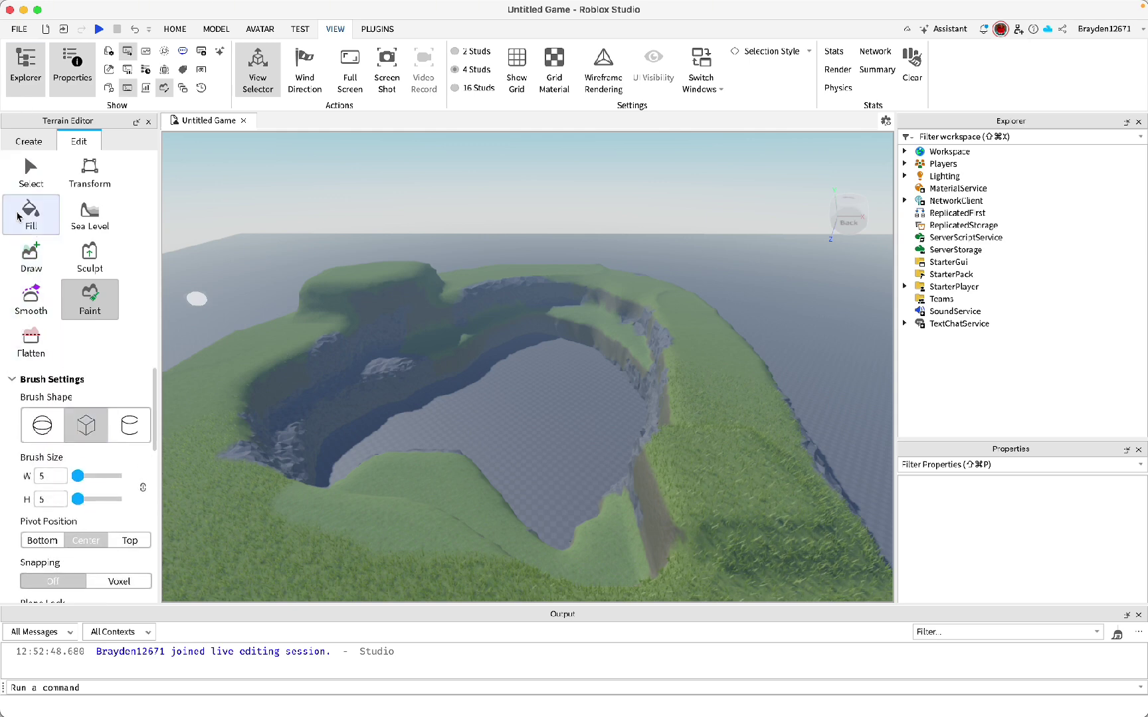
pyautogui.click(31, 255)
pyautogui.scroll(-3, 143, 533)
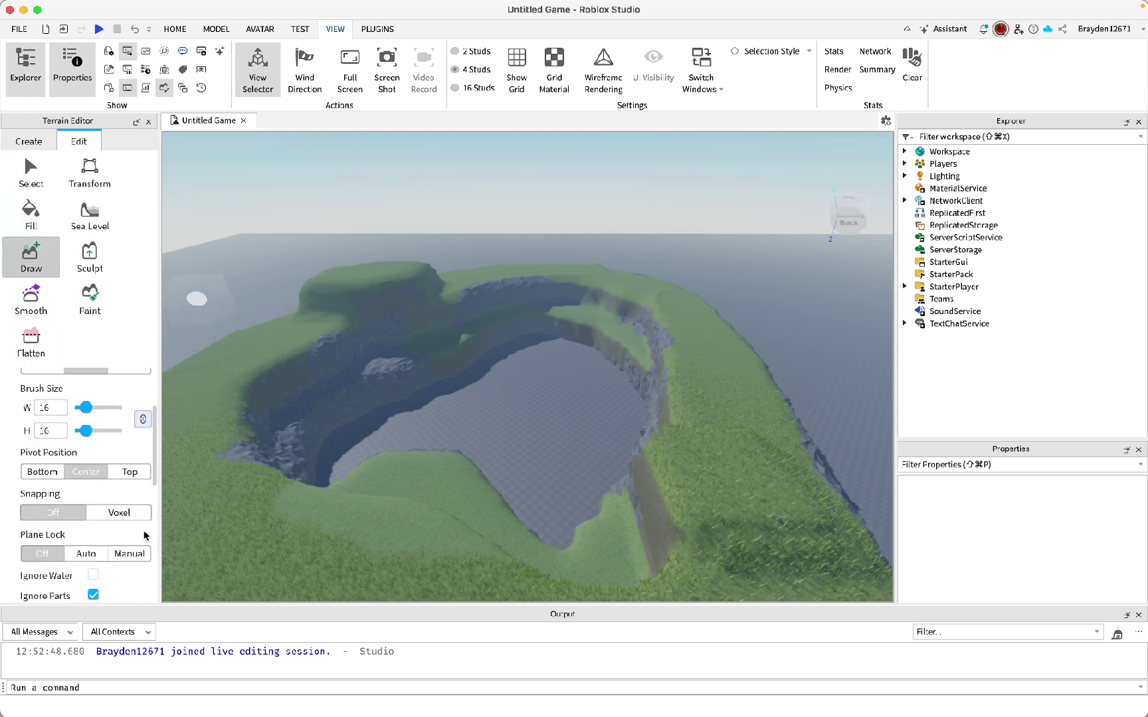
pyautogui.scroll(1, 143, 536)
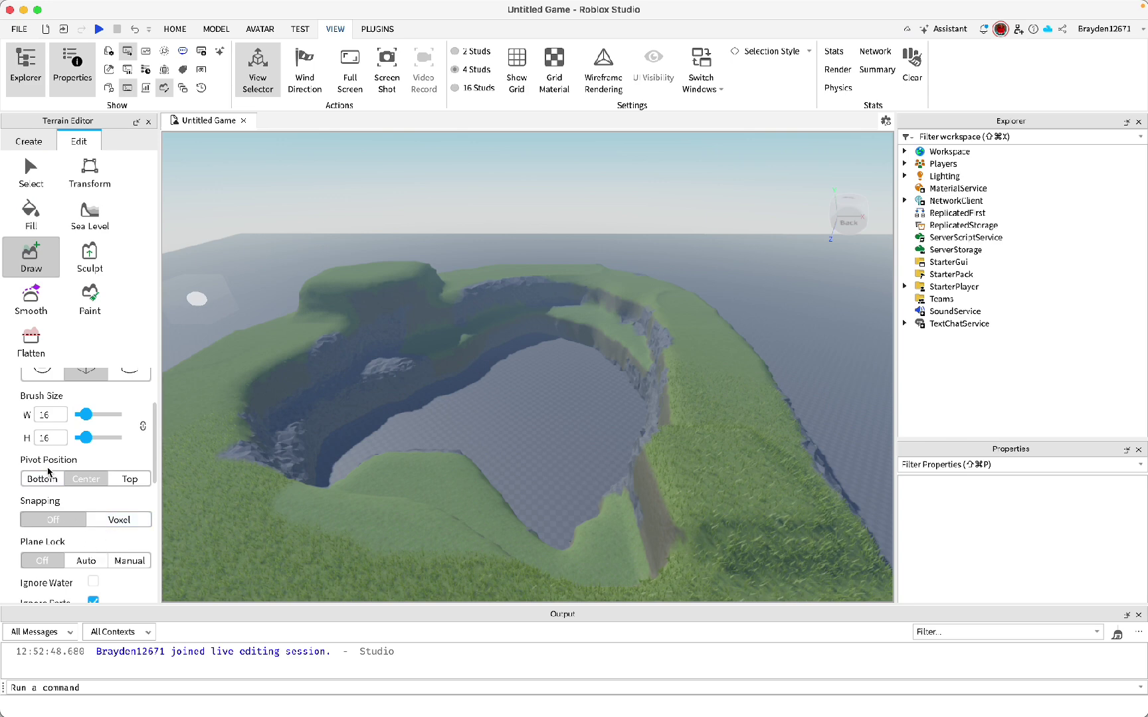
pyautogui.scroll(3, 55, 470)
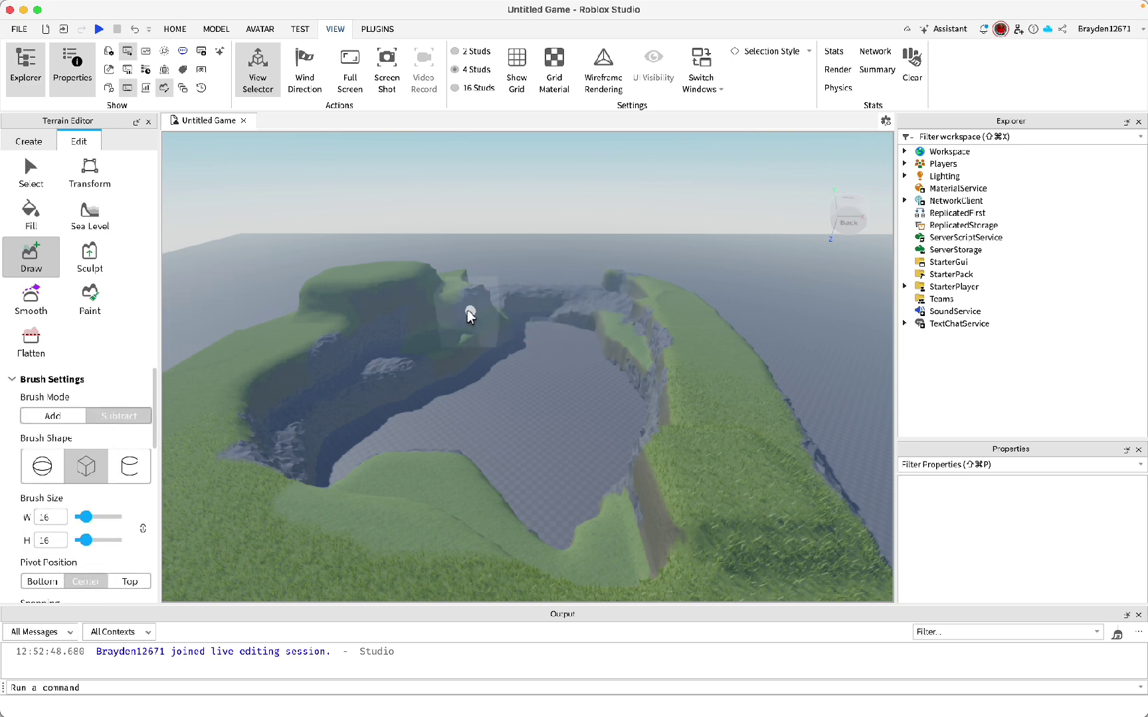
pyautogui.click(135, 32)
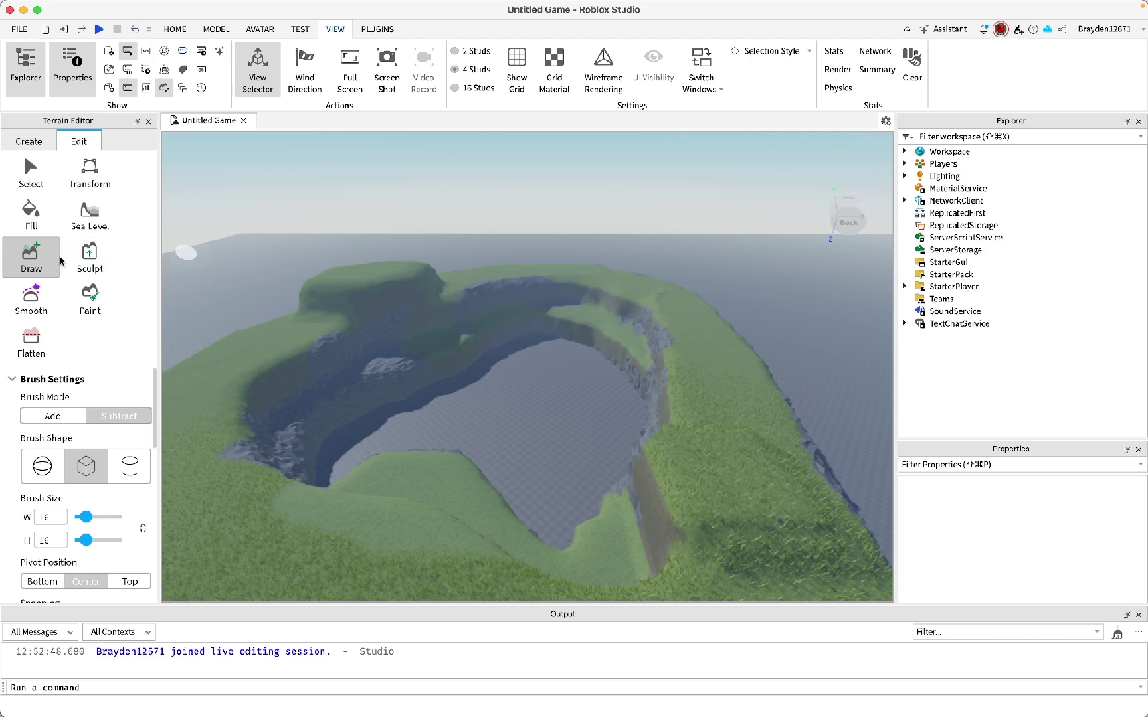
# - Switch to the Fill tool and move its 20-stud-high selection region vertically to Y position 10
pyautogui.click(16, 315)
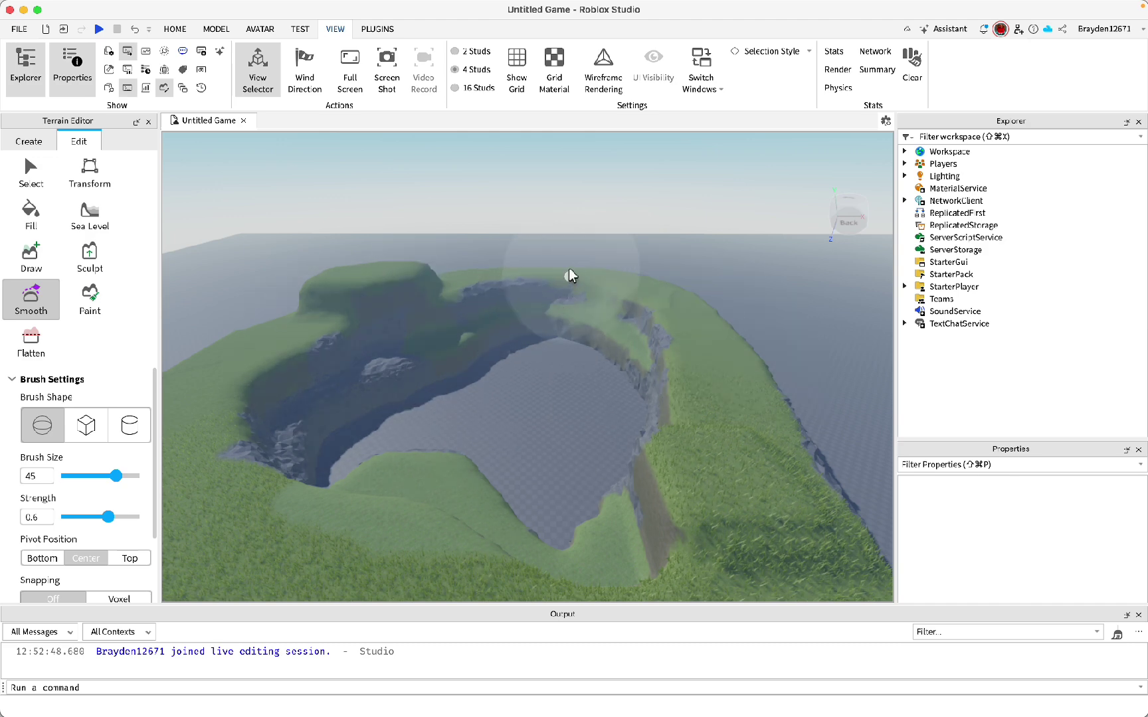
pyautogui.click(31, 299)
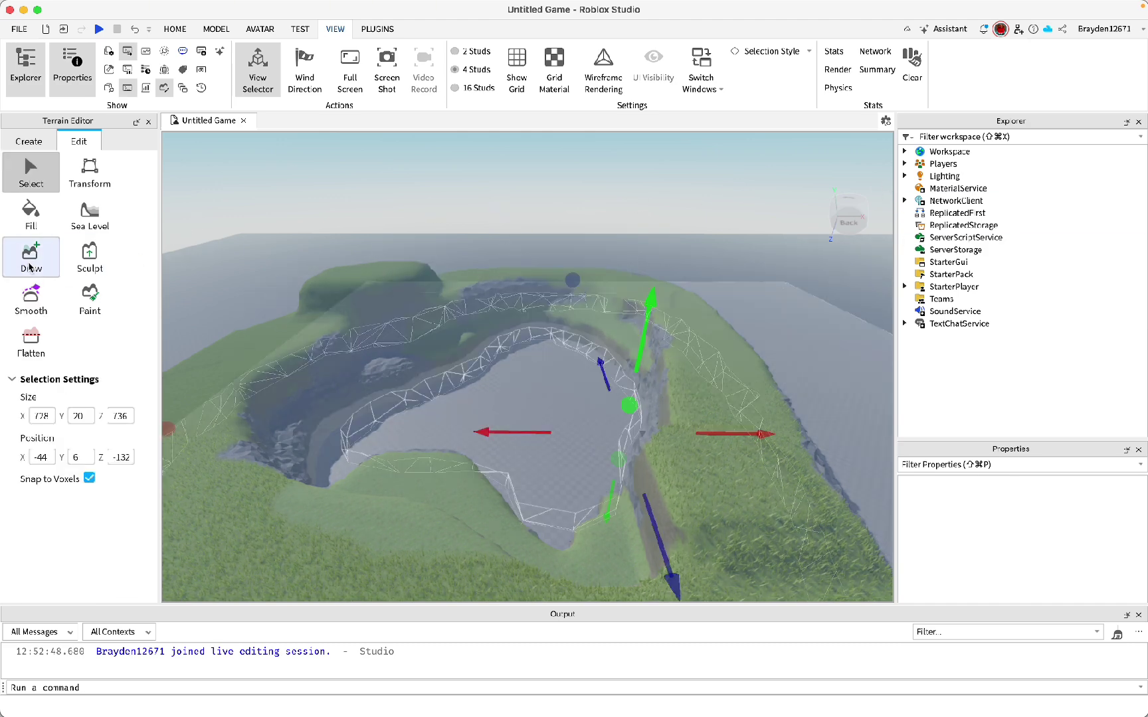
pyautogui.click(31, 259)
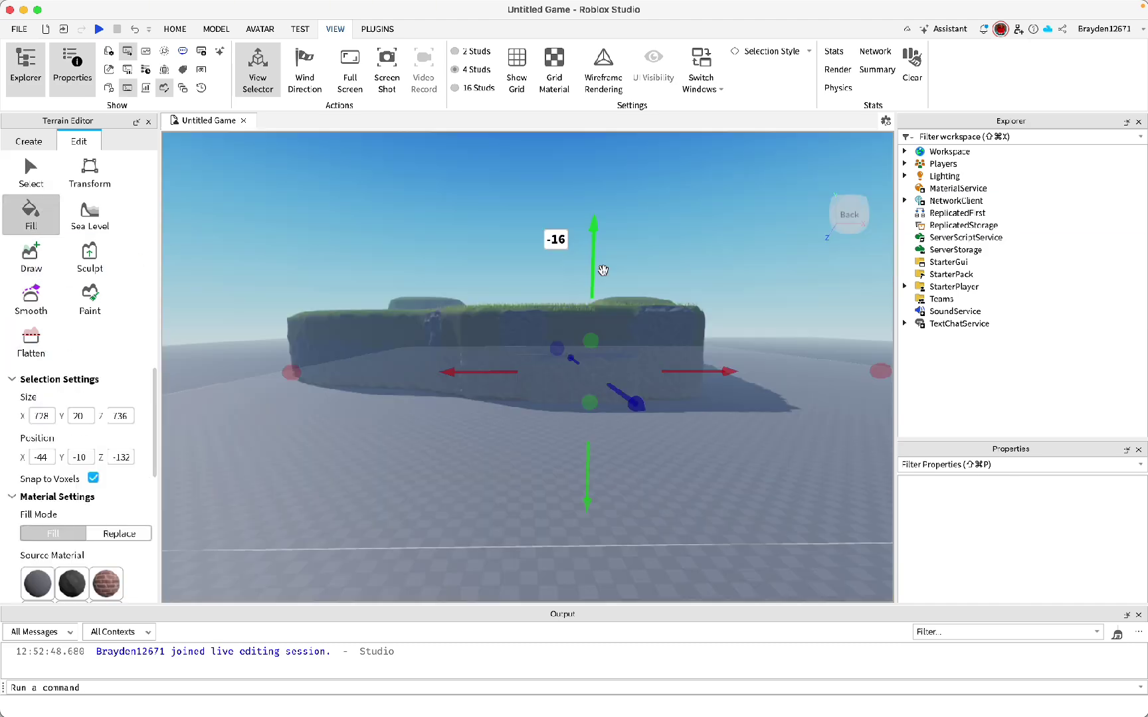
pyautogui.moveTo(596, 269); pyautogui.dragTo(589, 253)
pyautogui.press('w')
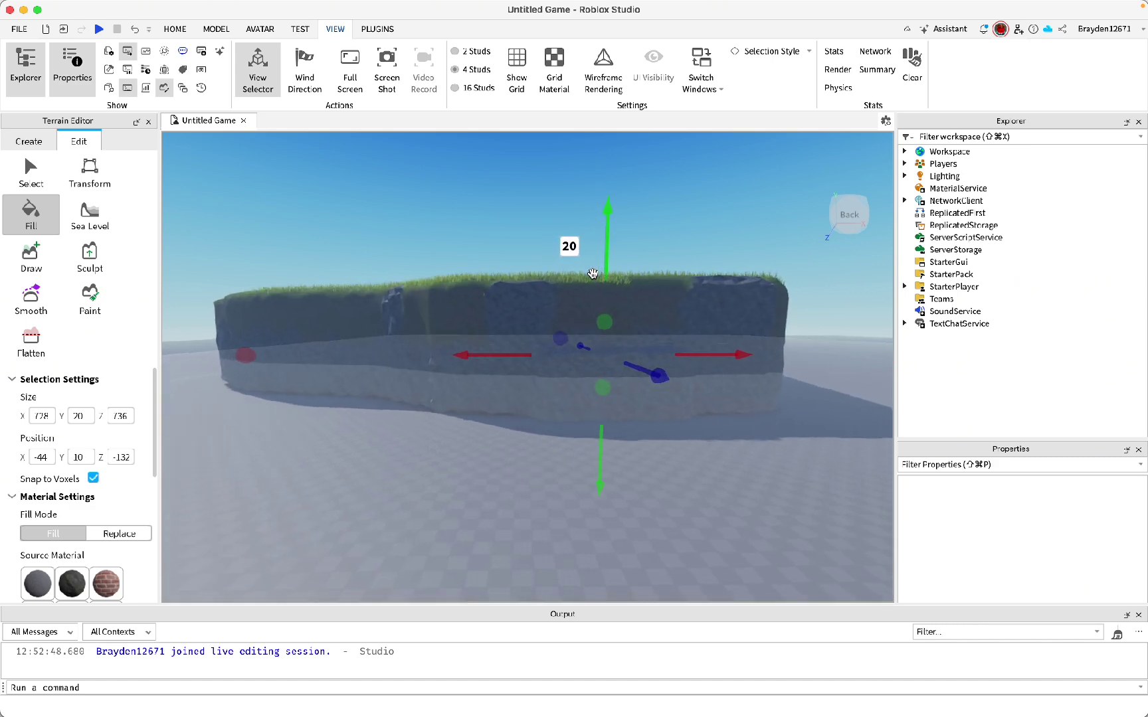
pyautogui.press('a')
pyautogui.press('s')
pyautogui.press('w')
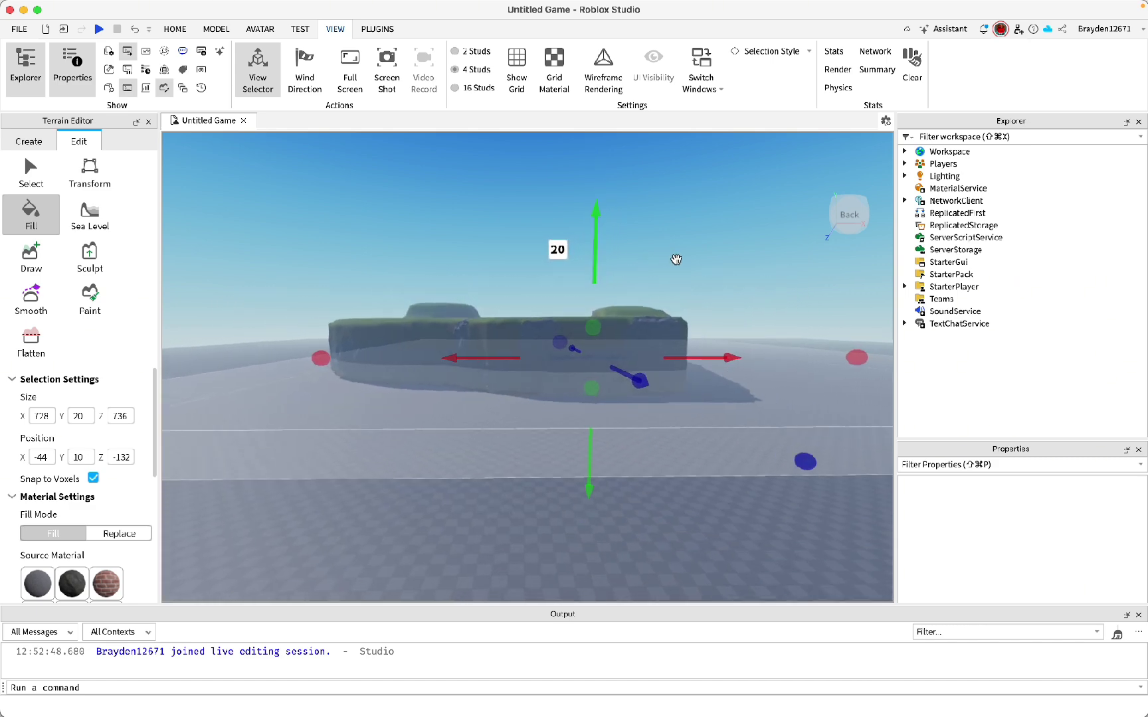
# - Lower the fill region within the basin to Y position 2
pyautogui.moveTo(676, 259); pyautogui.dragTo(677, 259, button='right')
pyautogui.press('w')
pyautogui.press('e')
pyautogui.press('e')
pyautogui.press('a')
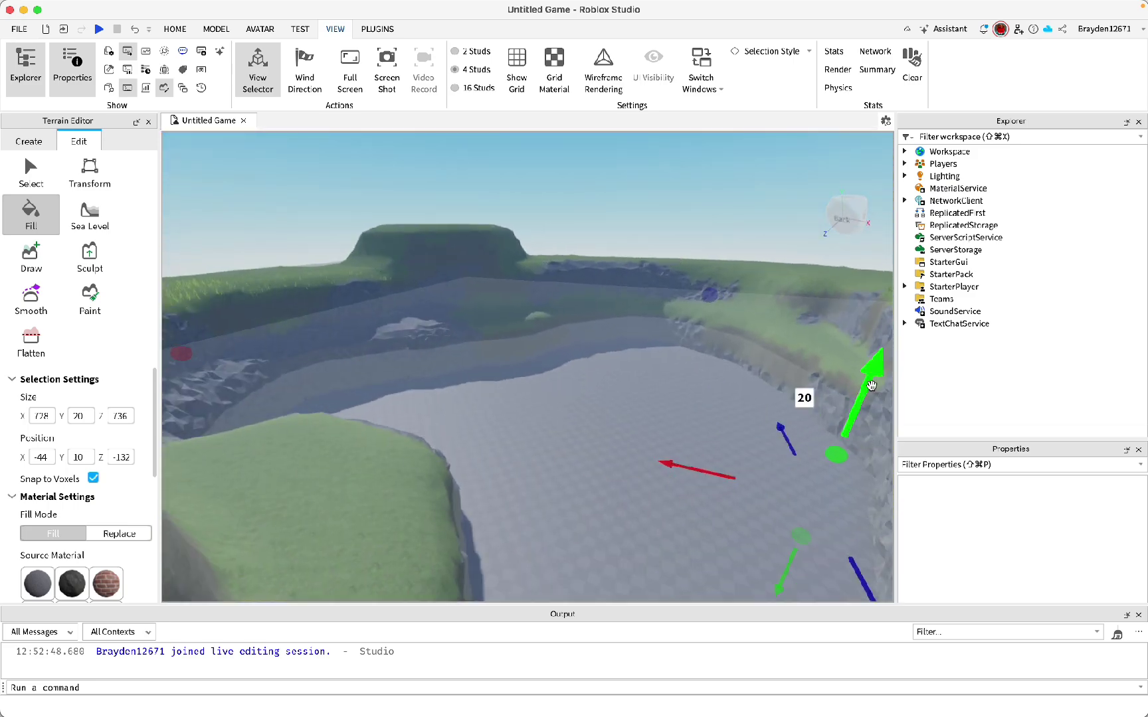
pyautogui.moveTo(872, 386)
pyautogui.mouseDown()
pyautogui.moveTo(863, 378)
pyautogui.moveTo(830, 426)
pyautogui.moveTo(859, 318)
pyautogui.moveTo(860, 389)
pyautogui.mouseUp()
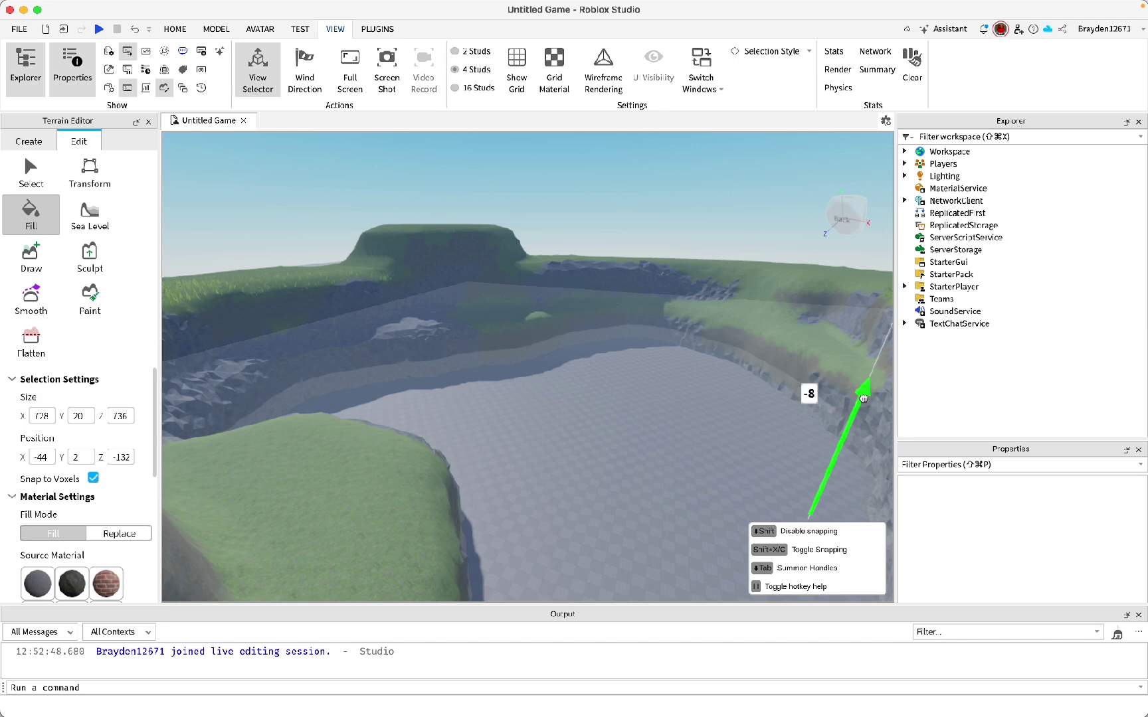
pyautogui.moveTo(863, 397); pyautogui.dragTo(863, 397)
# - Shrink the region around the basin to about 360 × 20 × 380 studs and fill it with water
pyautogui.moveTo(694, 330); pyautogui.dragTo(677, 332, button='right')
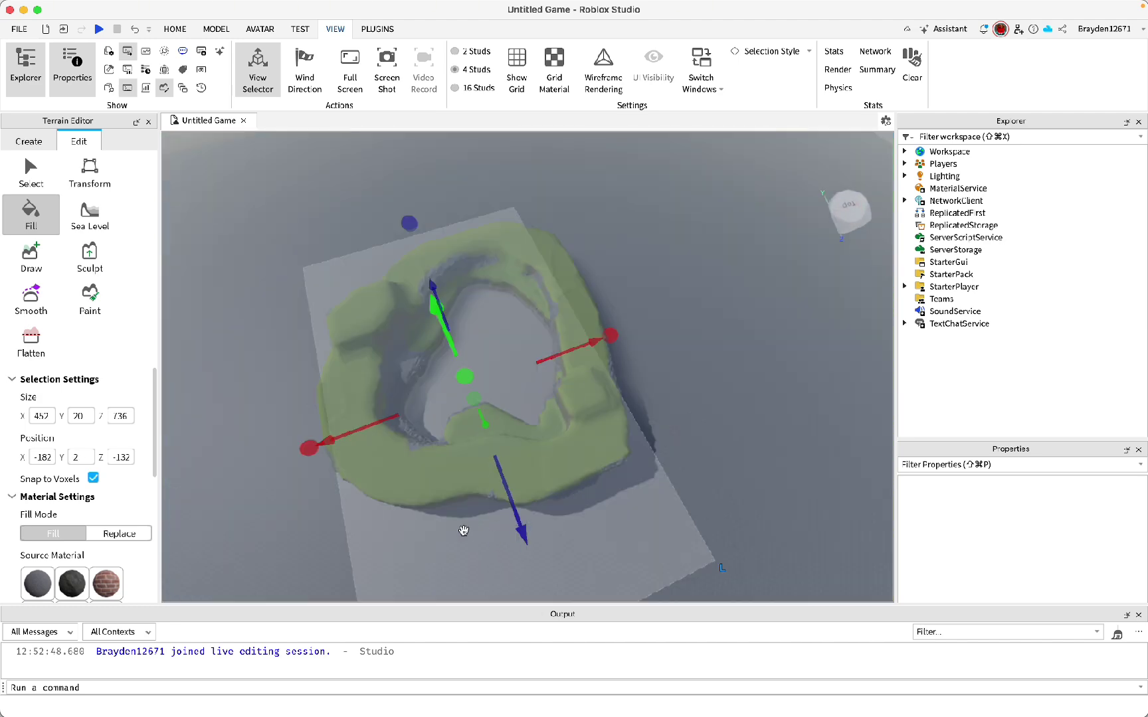
pyautogui.moveTo(461, 530); pyautogui.dragTo(473, 554, button='right')
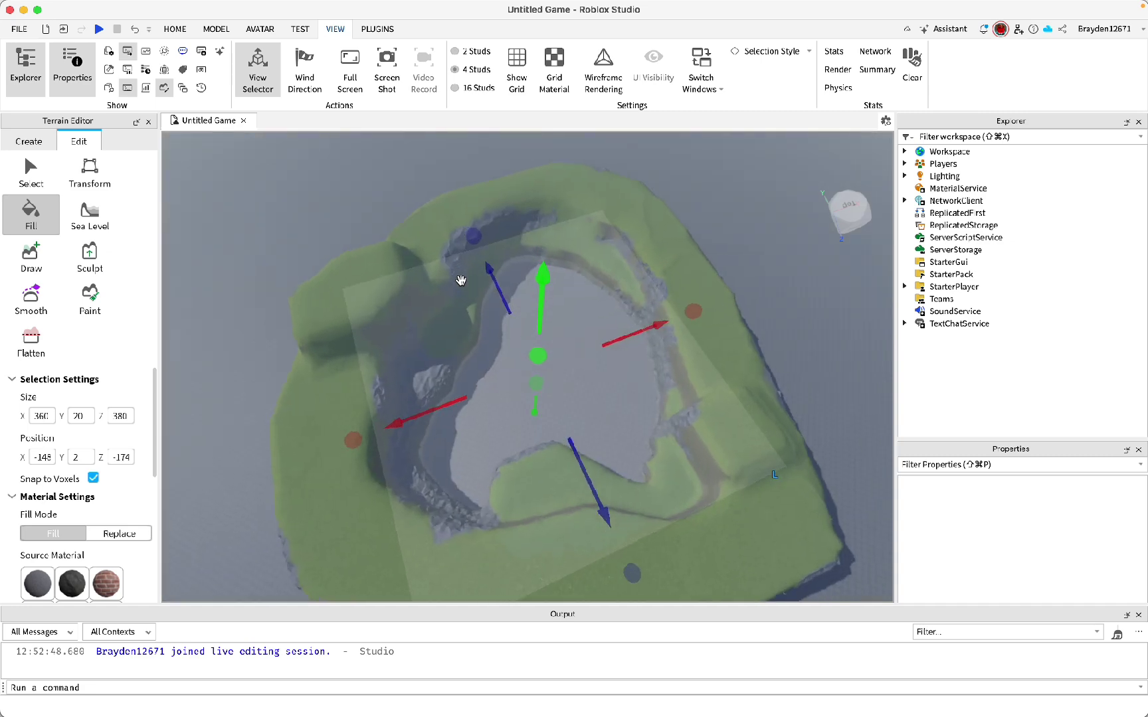
pyautogui.scroll(3, 461, 277)
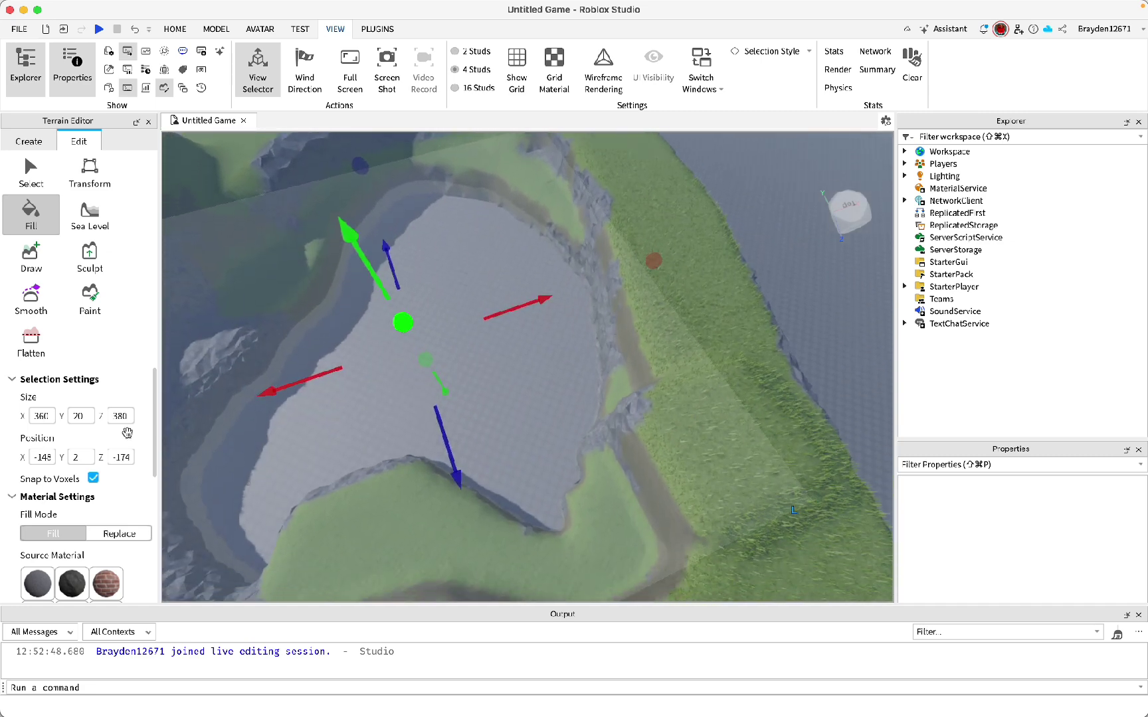
pyautogui.scroll(-5, 114, 532)
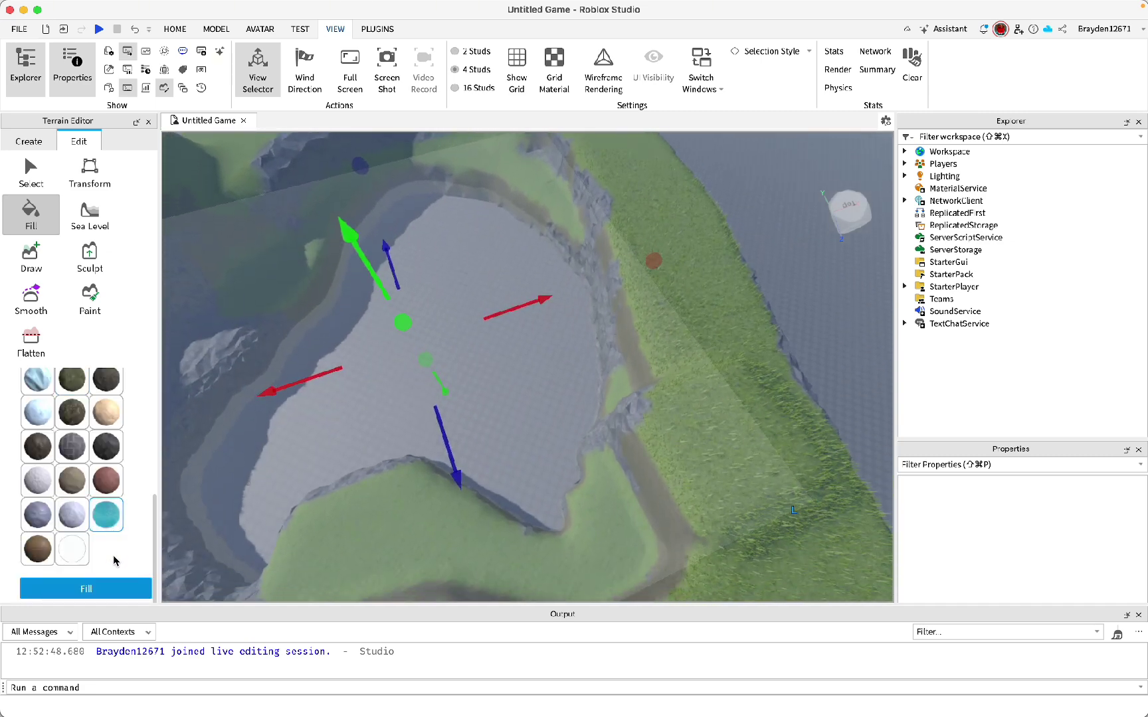
pyautogui.click(117, 596)
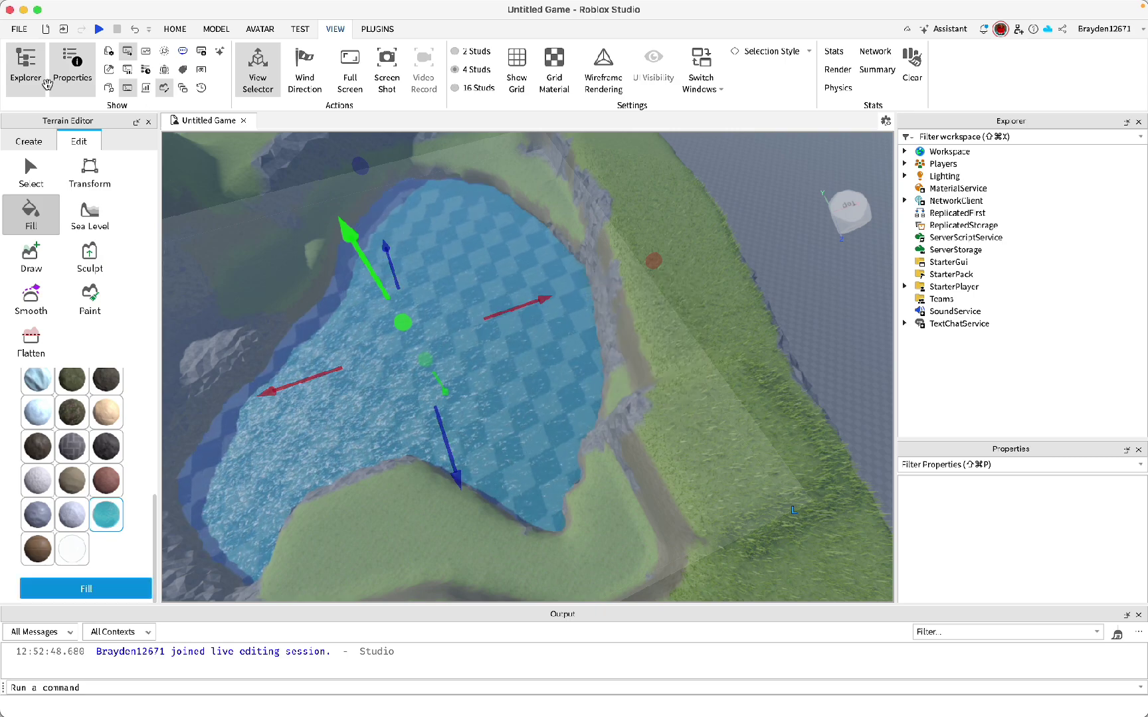
pyautogui.click(31, 259)
# - Select the Terrain object under Workspace and filter its properties for "water"
pyautogui.scroll(-5, 741, 283)
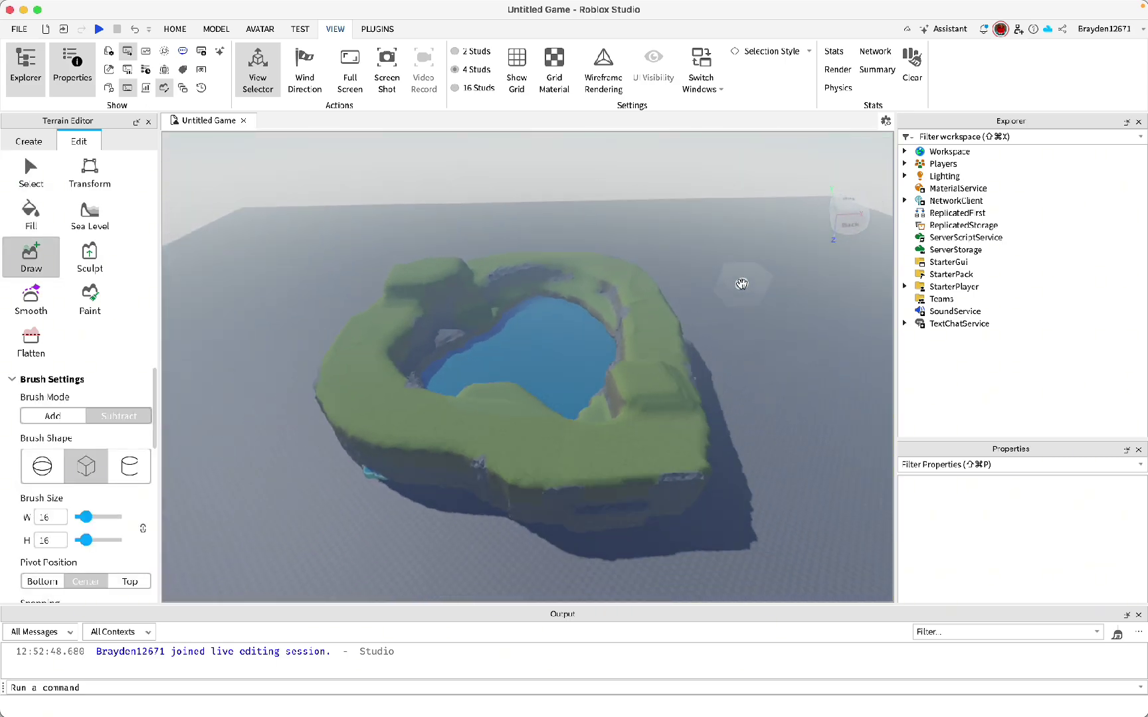
pyautogui.scroll(3, 741, 283)
pyautogui.scroll(10, 741, 285)
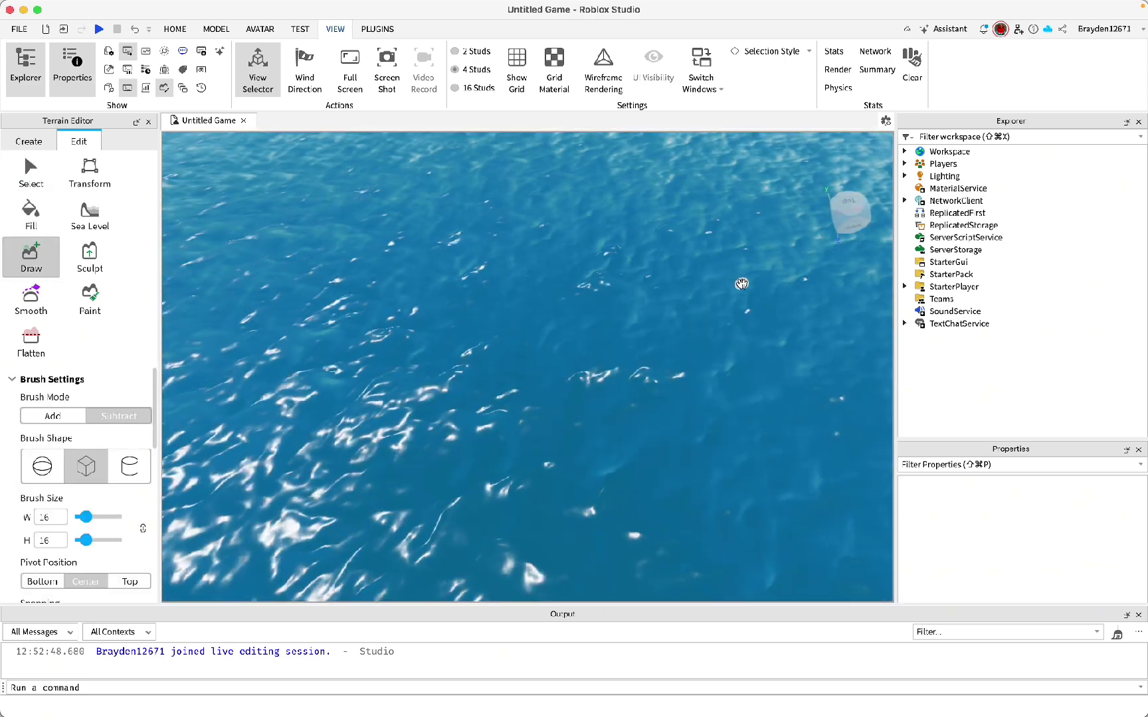
pyautogui.scroll(-10, 741, 285)
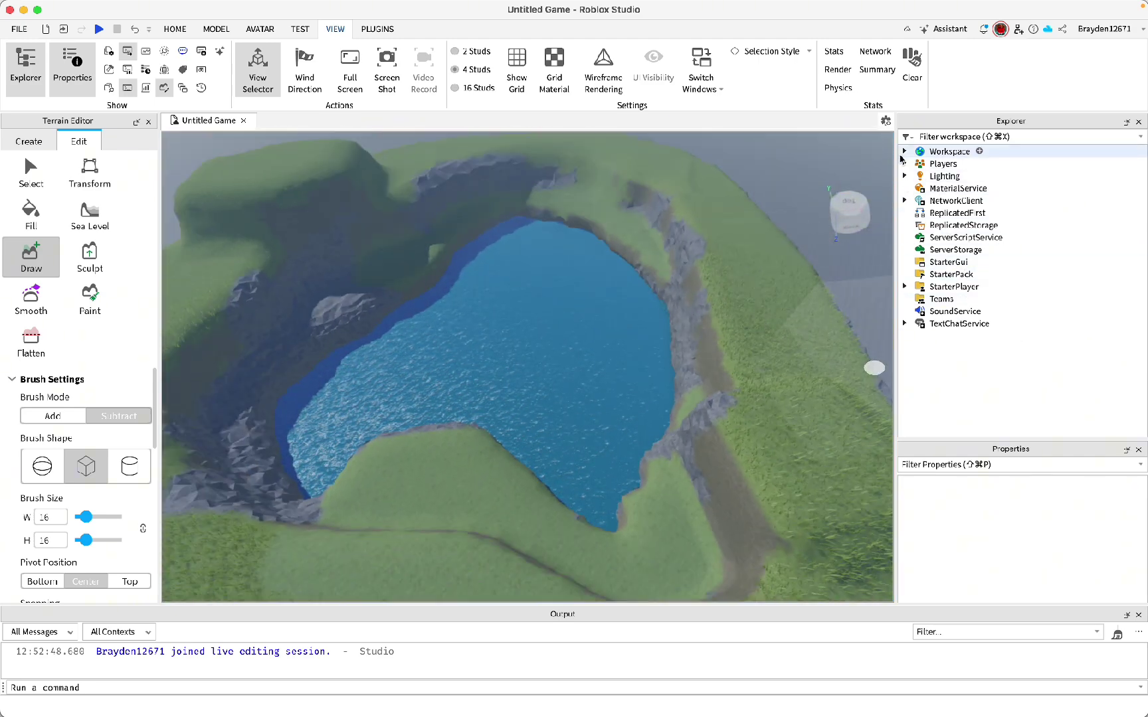
pyautogui.click(905, 151)
pyautogui.click(933, 177)
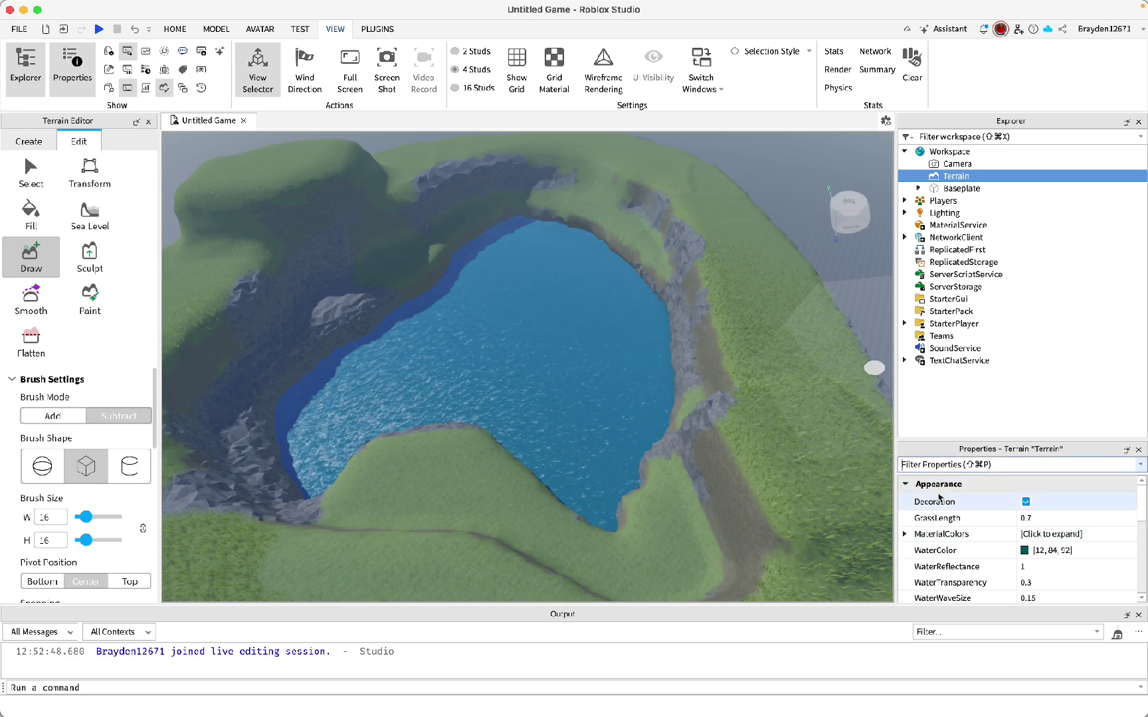
pyautogui.write('water')
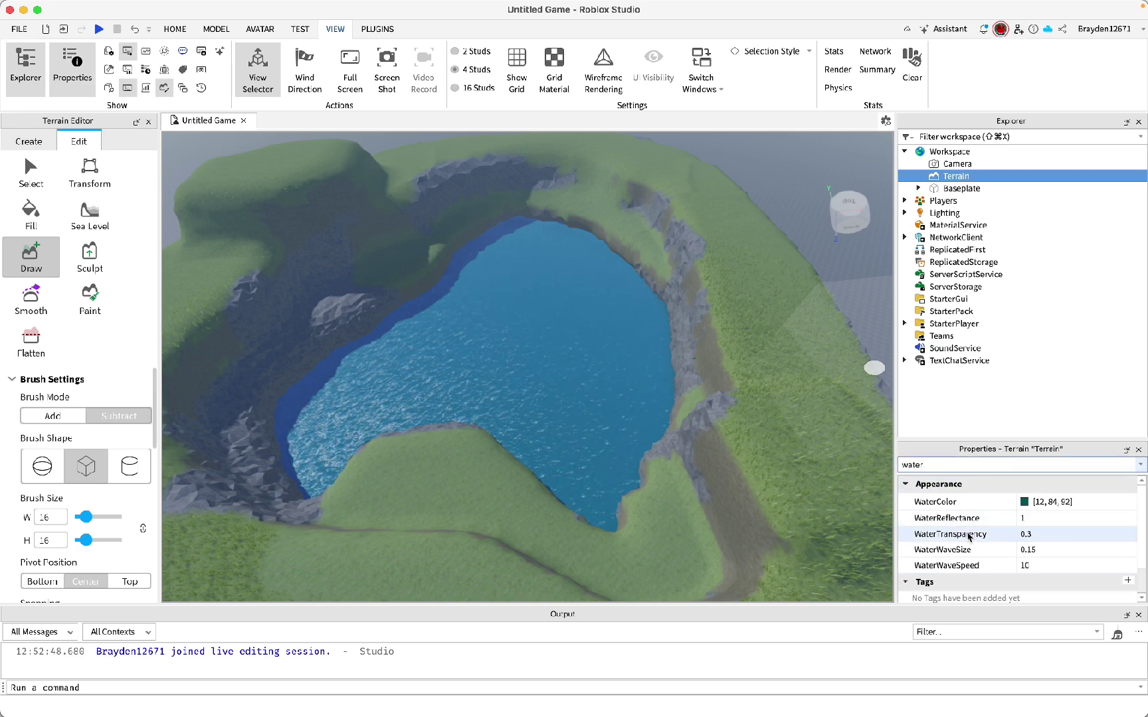
# - Set the terrain's WaterWaveSize to 1 and WaterWaveSpeed to 7
pyautogui.click(1041, 551)
pyautogui.moveTo(1072, 550); pyautogui.dragTo(1137, 553)
pyautogui.click(1069, 565)
pyautogui.moveTo(1070, 566); pyautogui.dragTo(1089, 569)
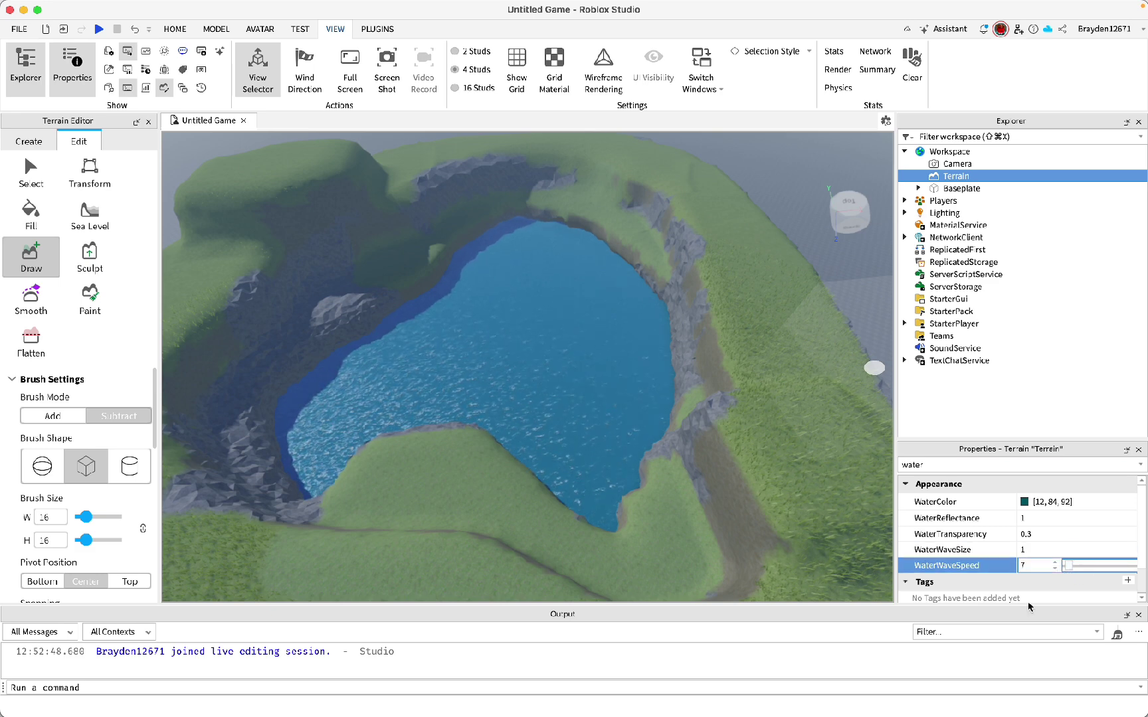
pyautogui.press('Return')
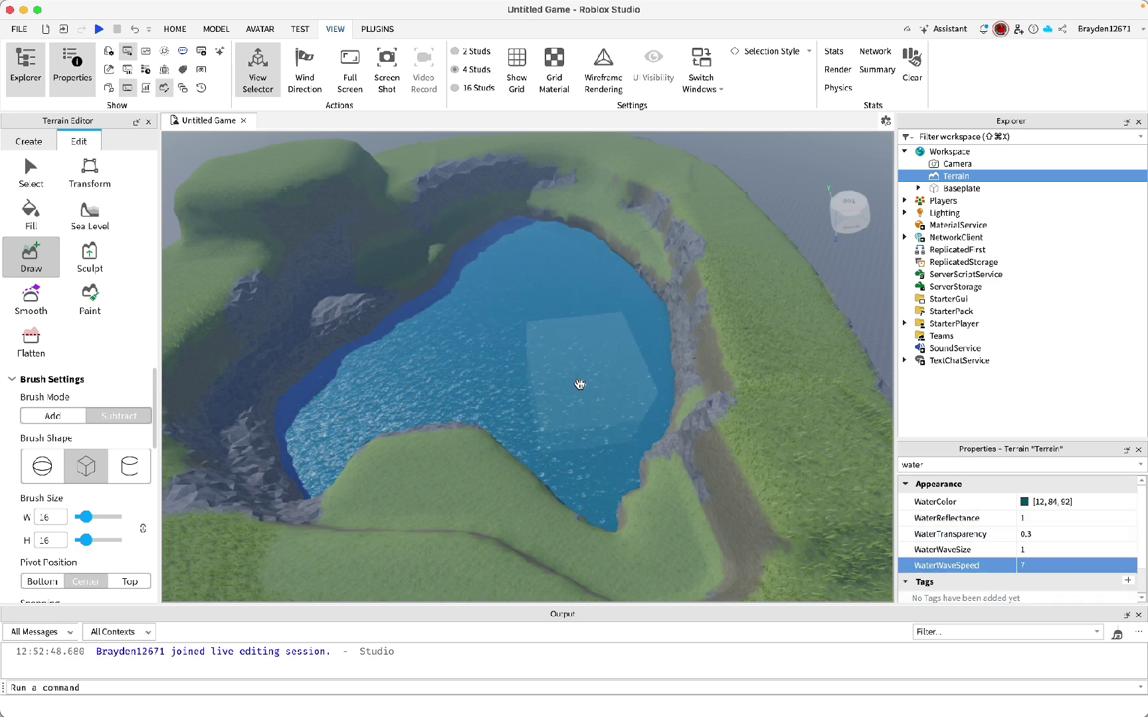
# - Adjust the lake water's appearance with WaterTransparency 1 and WaterReflectance 1
pyautogui.click(1036, 518)
pyautogui.scroll(-3, 703, 267)
pyautogui.moveTo(702, 268); pyautogui.dragTo(703, 268, button='right')
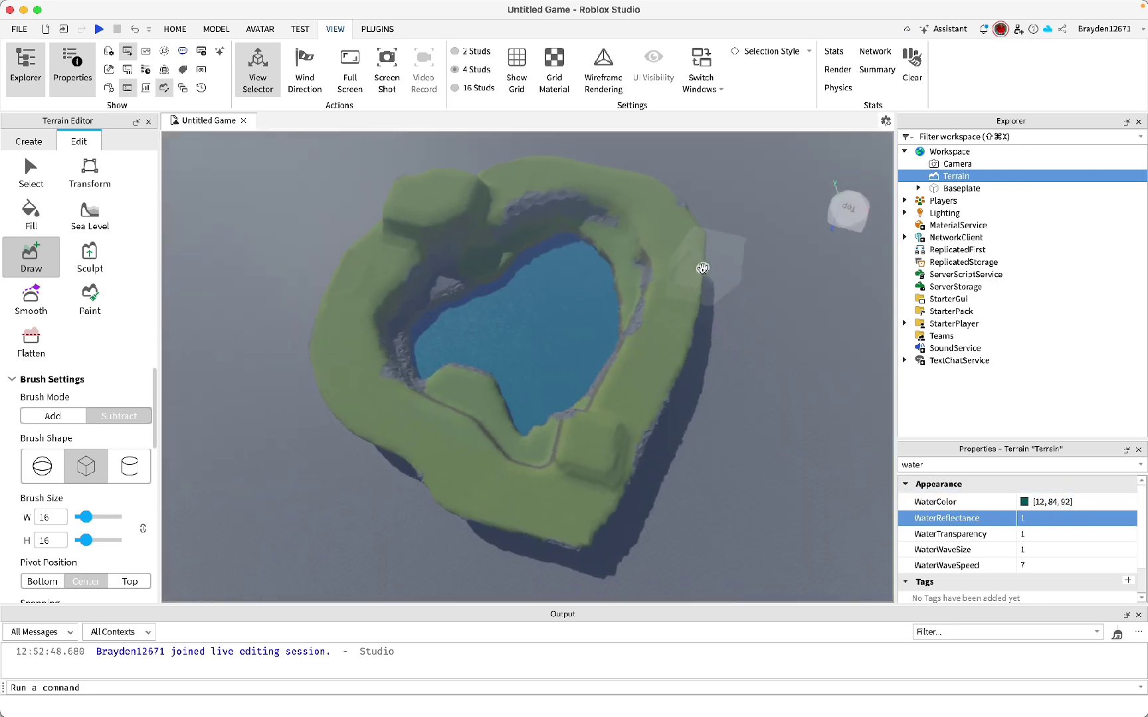
# - Search the Toolbox models for "sky" and insert the Desert Sky model
pyautogui.scroll(3, 703, 268)
pyautogui.click(105, 67)
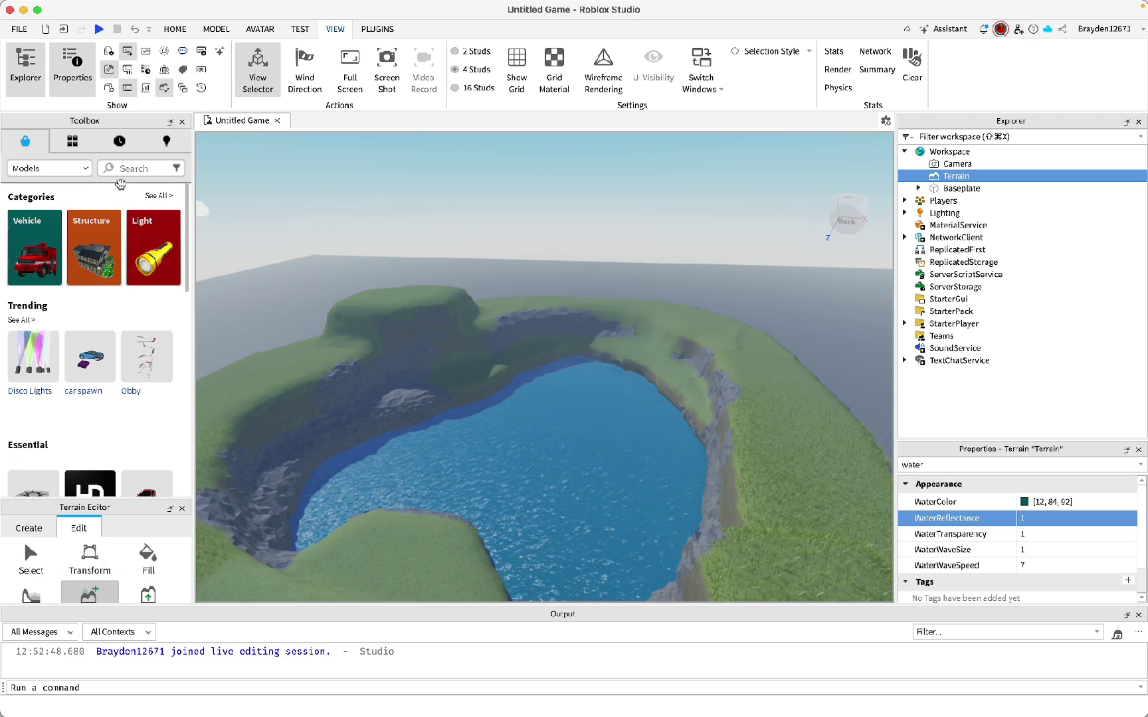
pyautogui.click(135, 168)
pyautogui.press('Return')
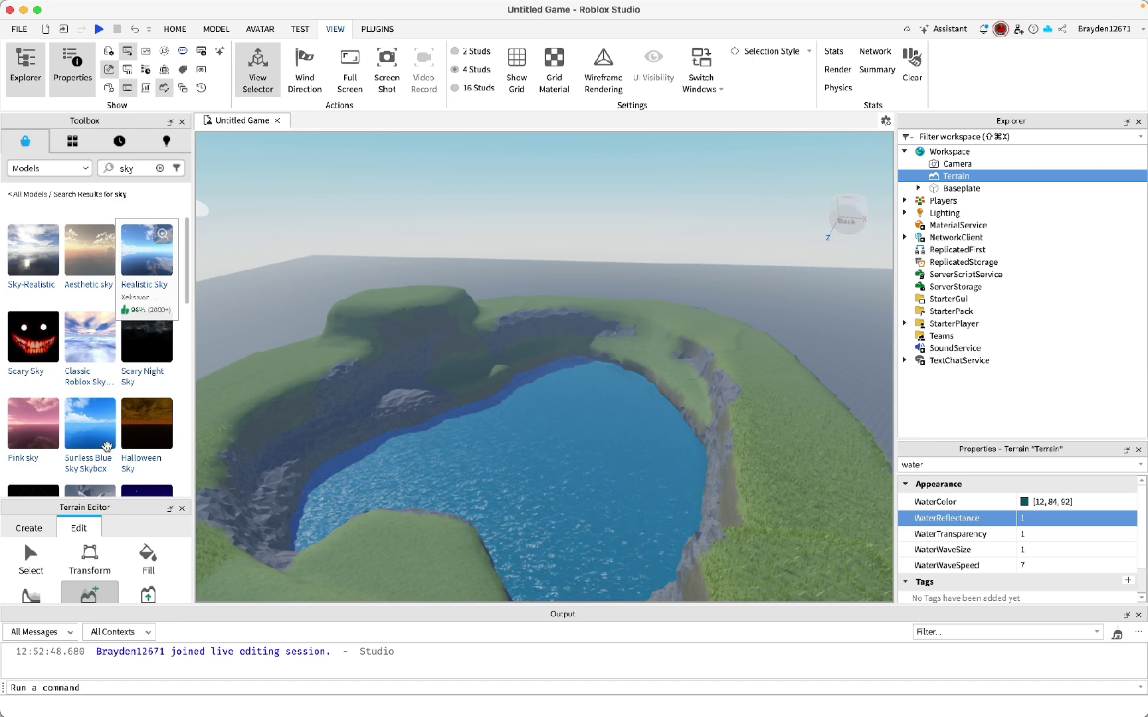
pyautogui.scroll(-5, 106, 446)
pyautogui.scroll(-10, 107, 447)
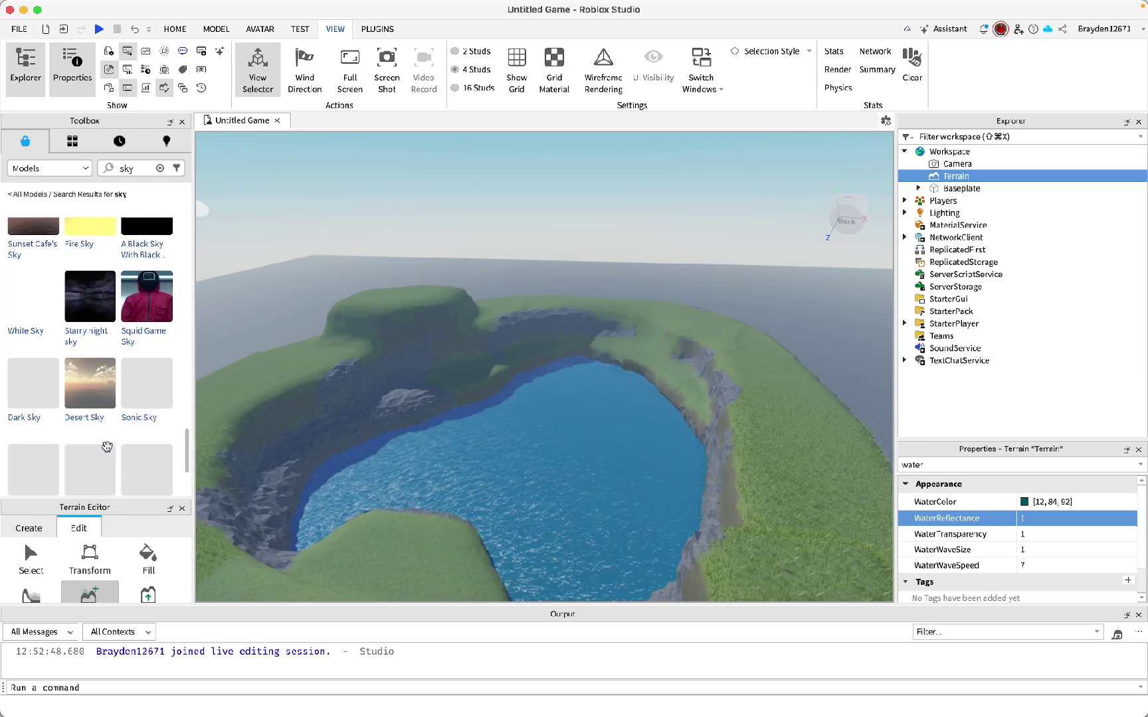
pyautogui.scroll(-2, 107, 446)
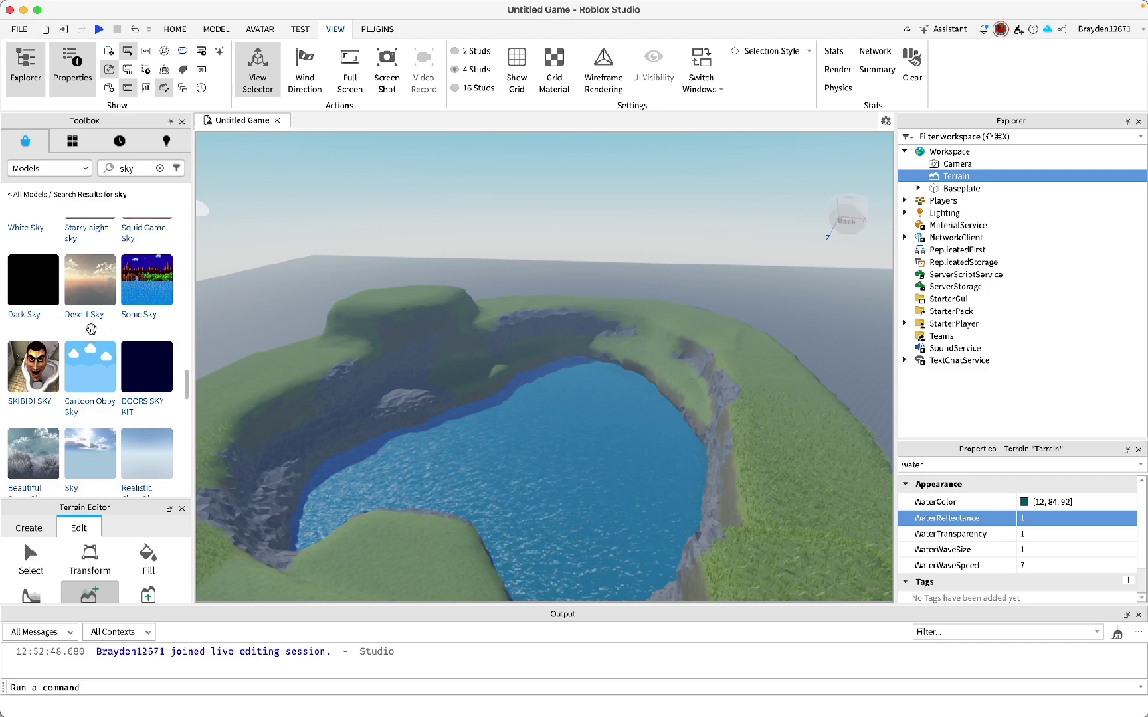
pyautogui.click(88, 294)
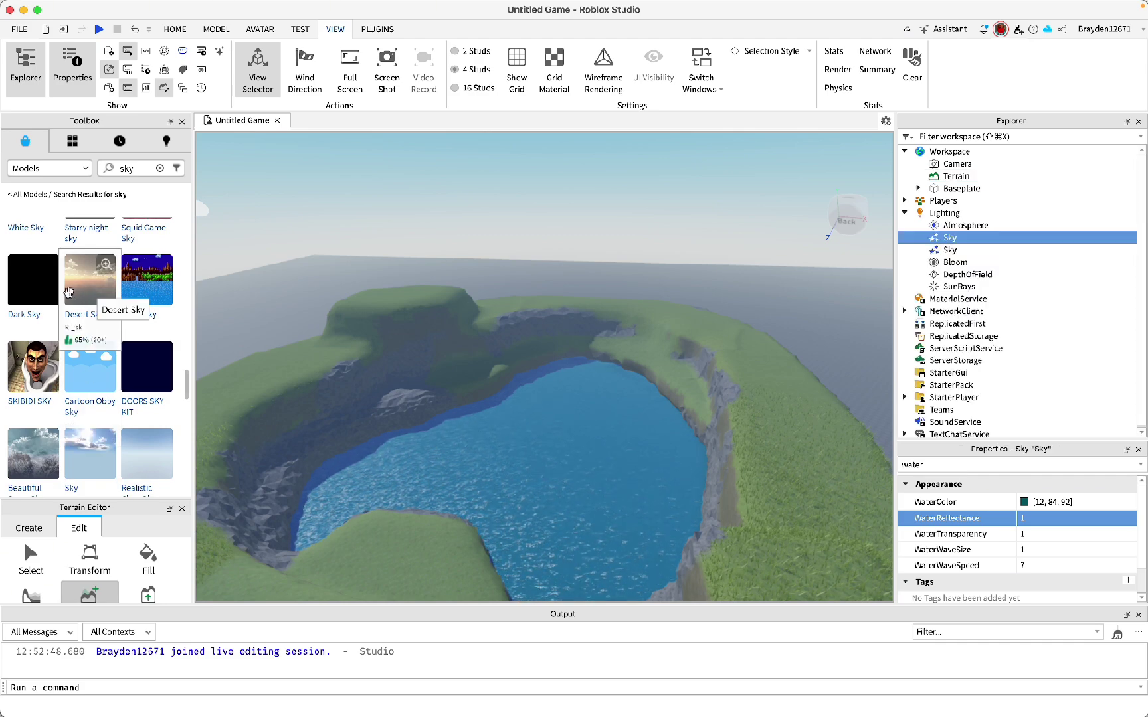
# - Search the Toolbox plugins for "celestial" to locate the Celestial Body Dragger
pyautogui.moveTo(566, 257); pyautogui.dragTo(566, 255, button='right')
pyautogui.click(378, 30)
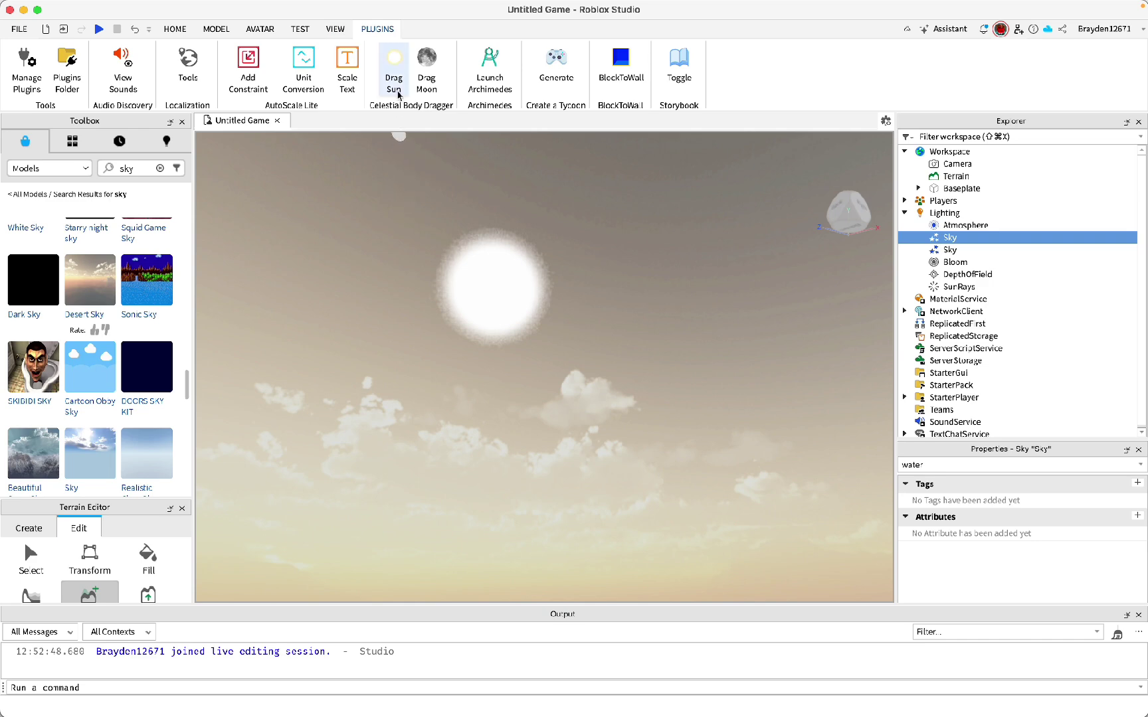
pyautogui.click(50, 168)
pyautogui.click(62, 199)
pyautogui.click(159, 169)
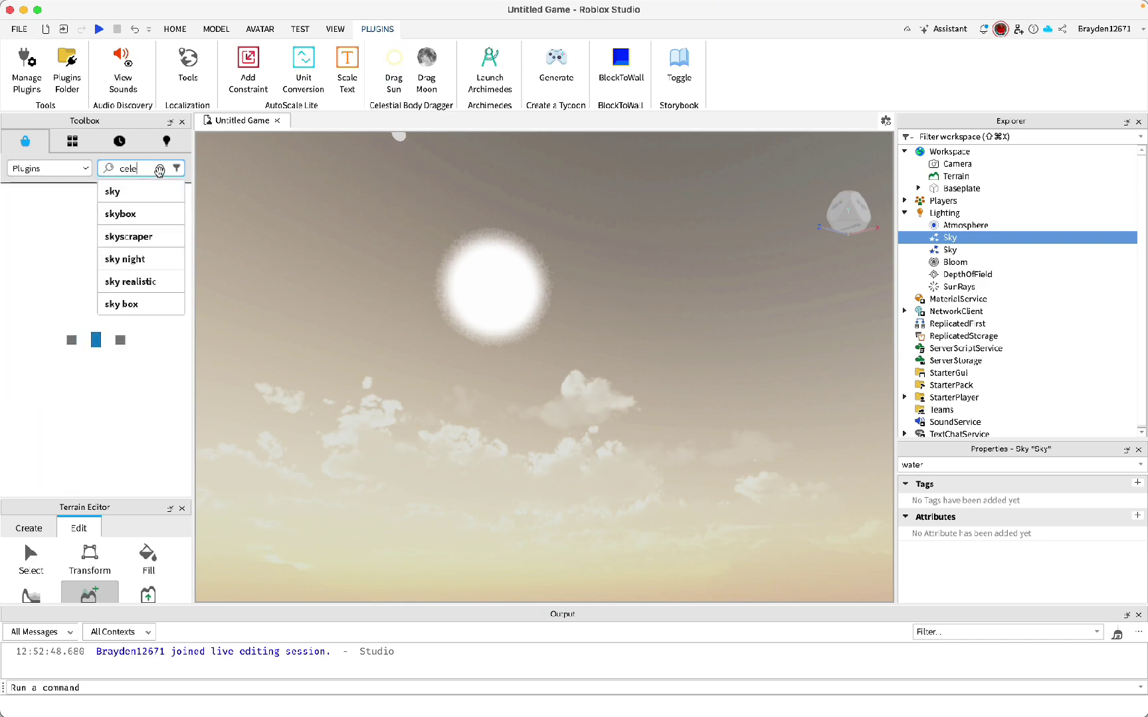
pyautogui.write('celestial')
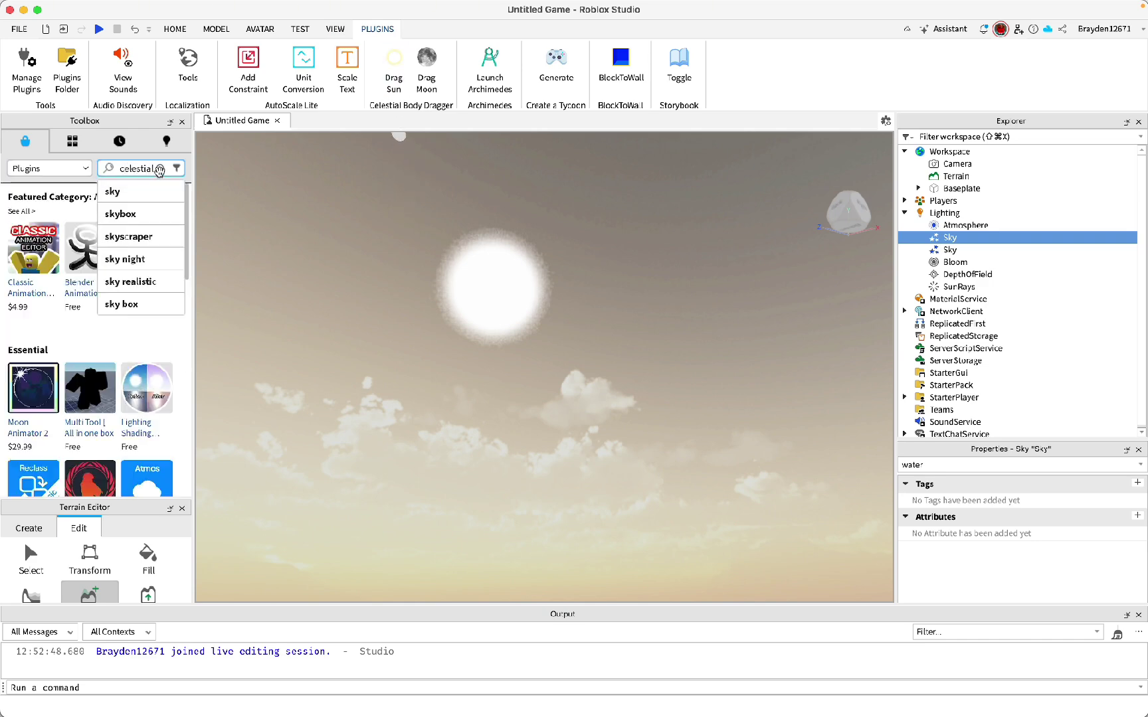
pyautogui.press('Return')
pyautogui.moveTo(22, 277)
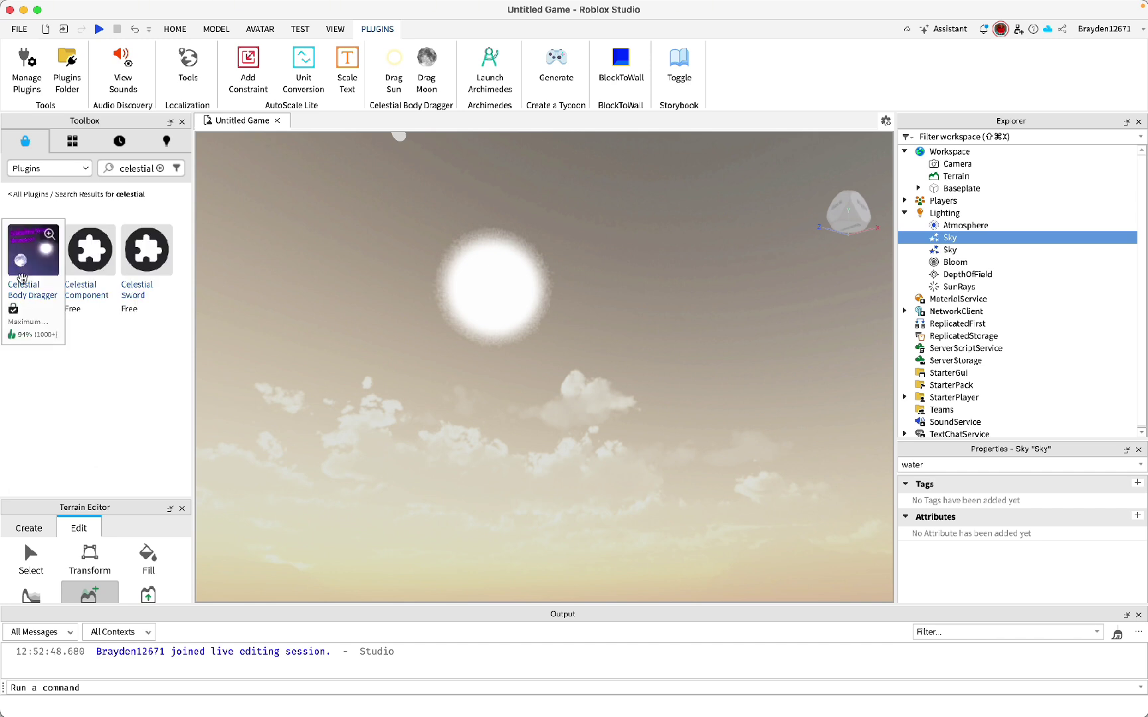
# - Place the sun low above the horizon beyond the basin with Drag Sun, and delete the second Sky listed under Lighting
pyautogui.click(398, 62)
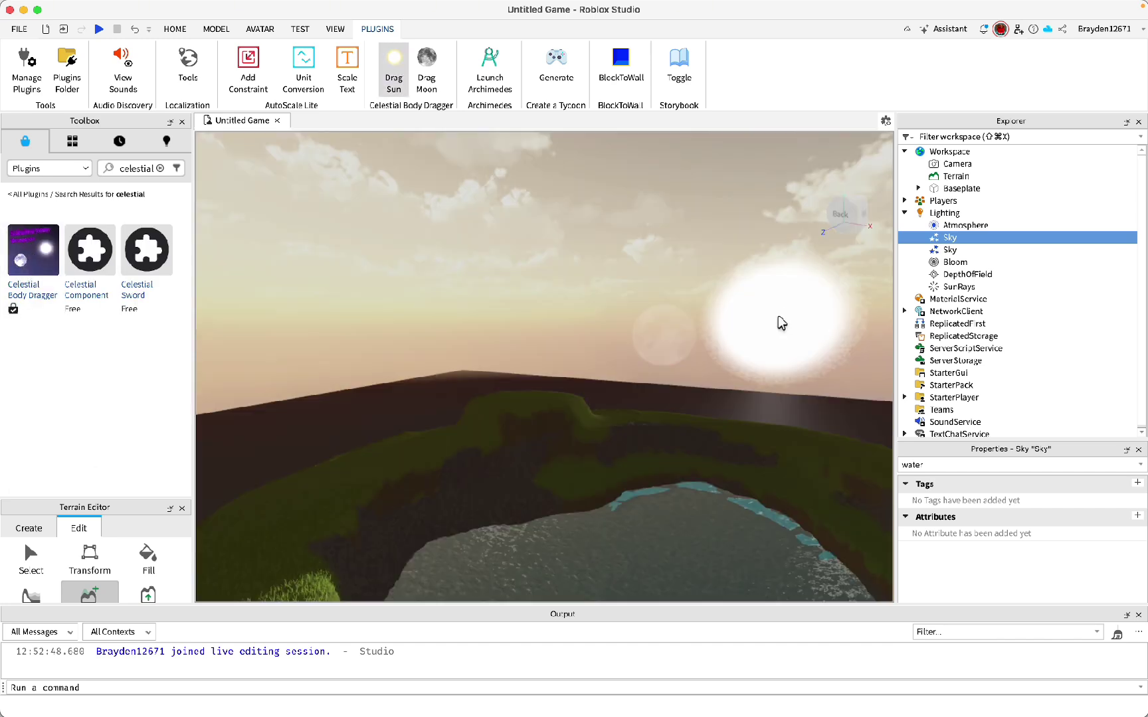
pyautogui.moveTo(779, 323); pyautogui.dragTo(806, 295)
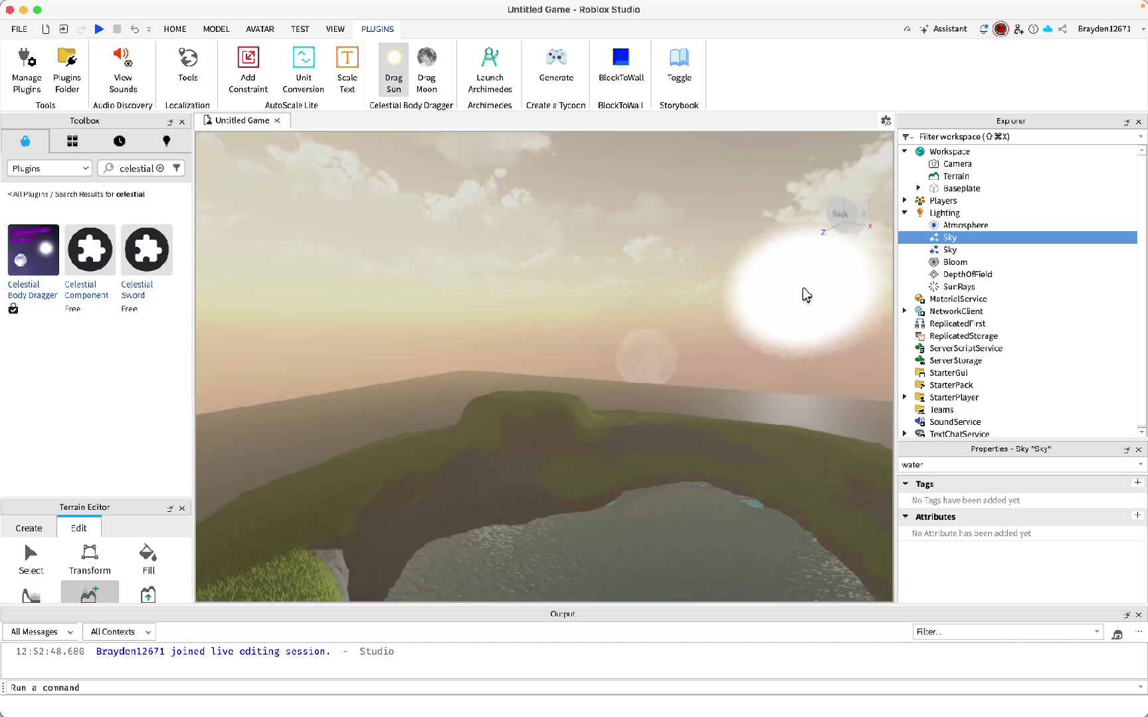
pyautogui.click(948, 251)
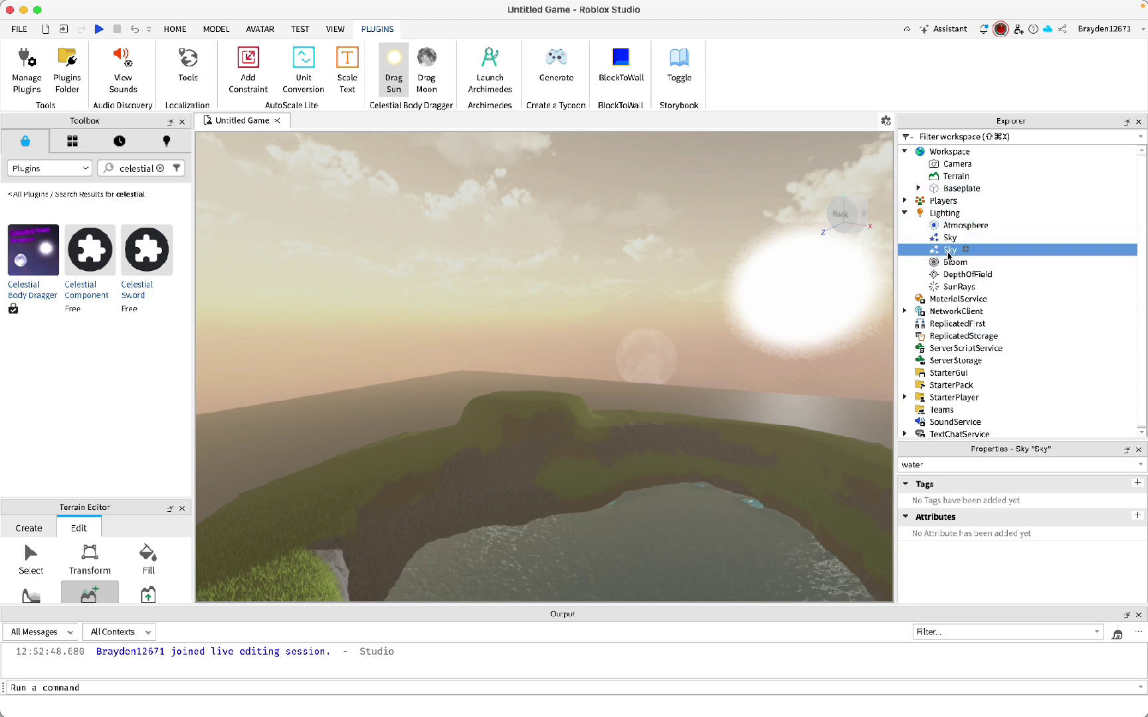
pyautogui.press('Delete')
# - Filter the remaining Sky's properties for "moon" and set its MoonAngularSize to 0
pyautogui.click(950, 237)
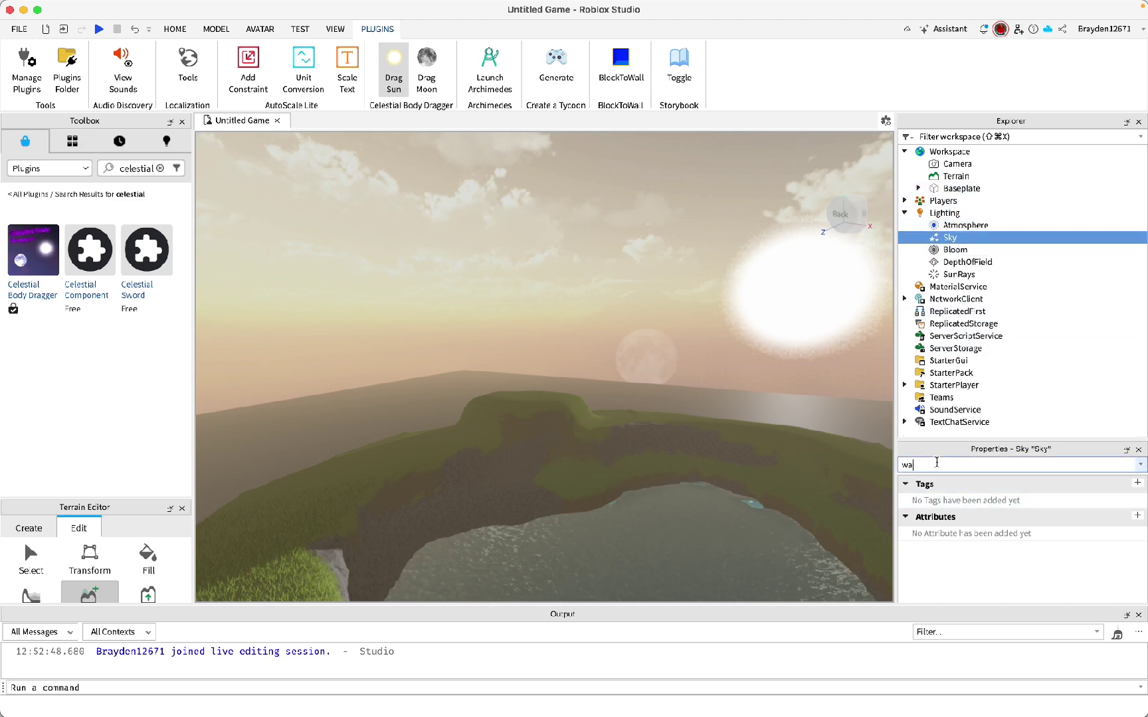
pyautogui.press('BackSpace')
pyautogui.press('BackSpace')
pyautogui.write('moon')
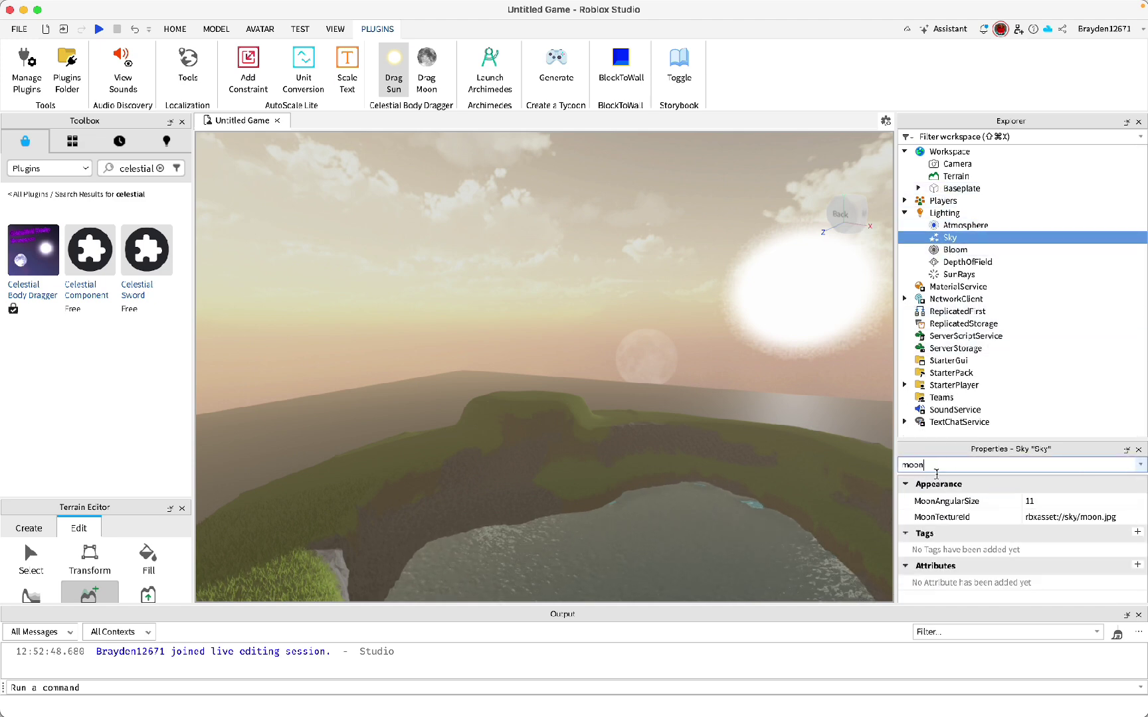
pyautogui.click(1076, 502)
pyautogui.write('0')
pyautogui.press('Return')
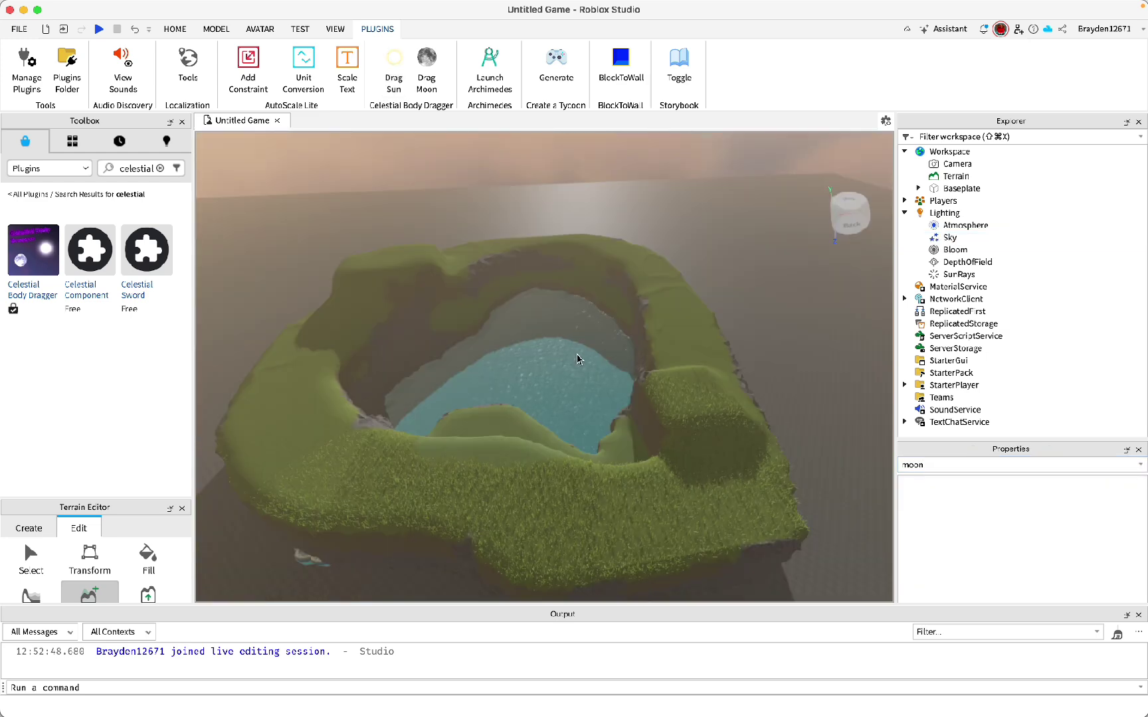
# - Select the Lighting service and set its Ambient colour to 0, 0, 0
pyautogui.moveTo(579, 356); pyautogui.dragTo(578, 359, button='right')
pyautogui.press('w')
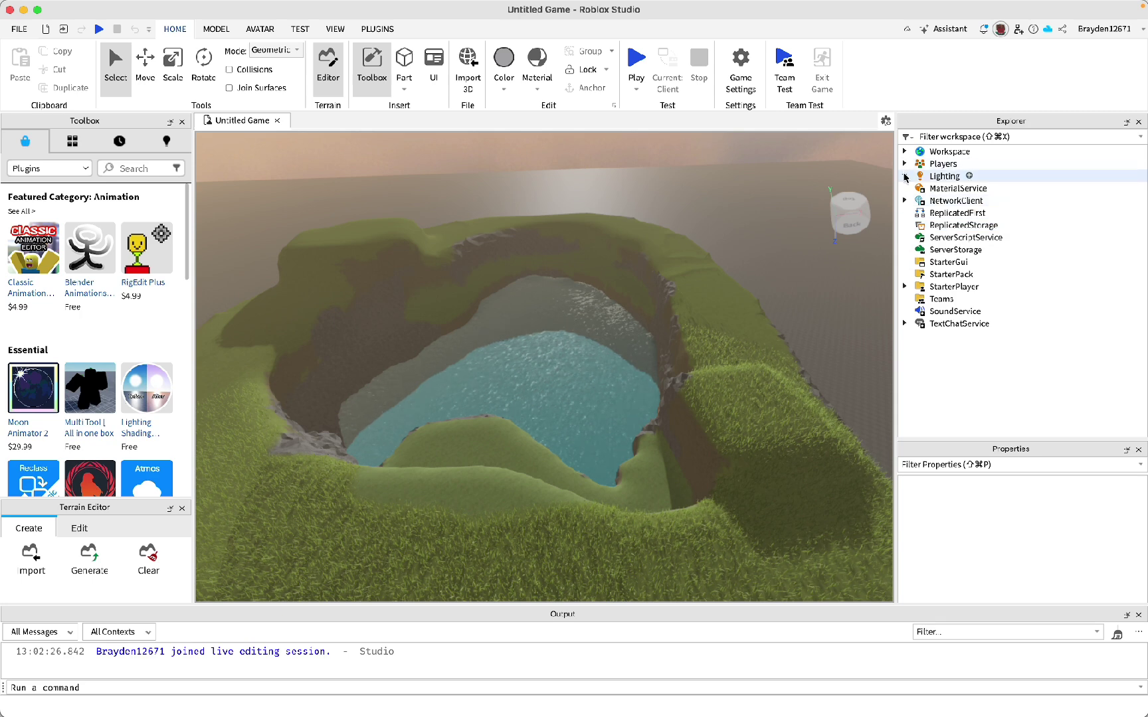
pyautogui.click(904, 176)
pyautogui.click(935, 176)
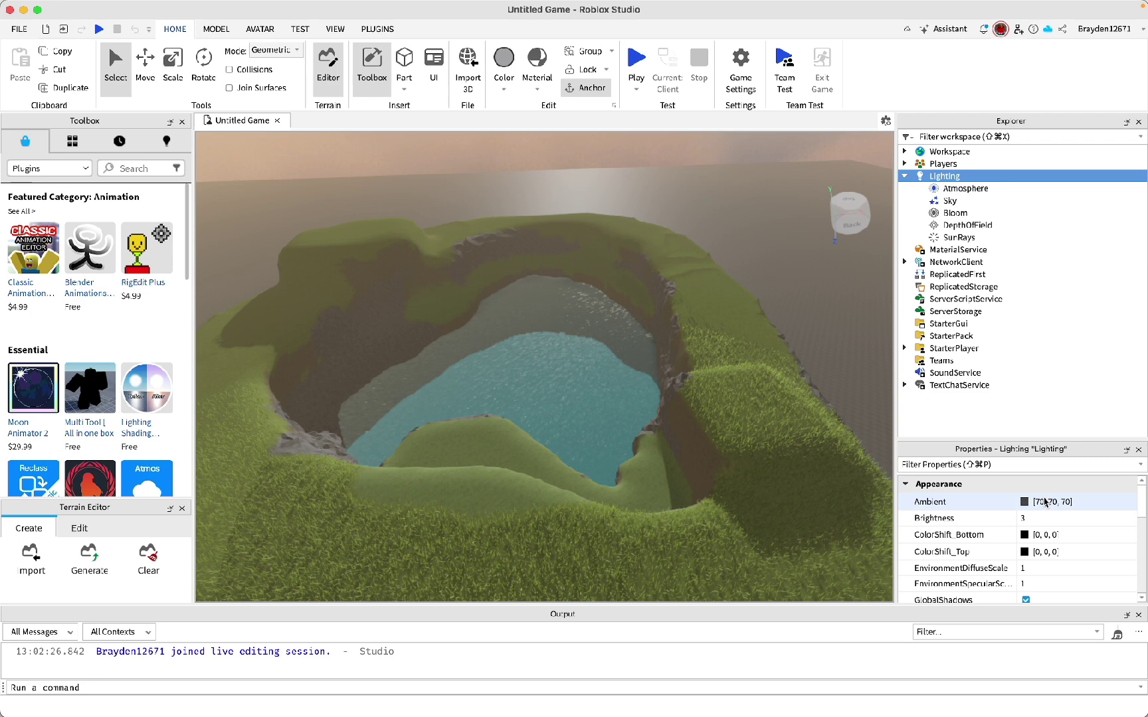
pyautogui.click(1056, 504)
pyautogui.write('0')
pyautogui.press('Return')
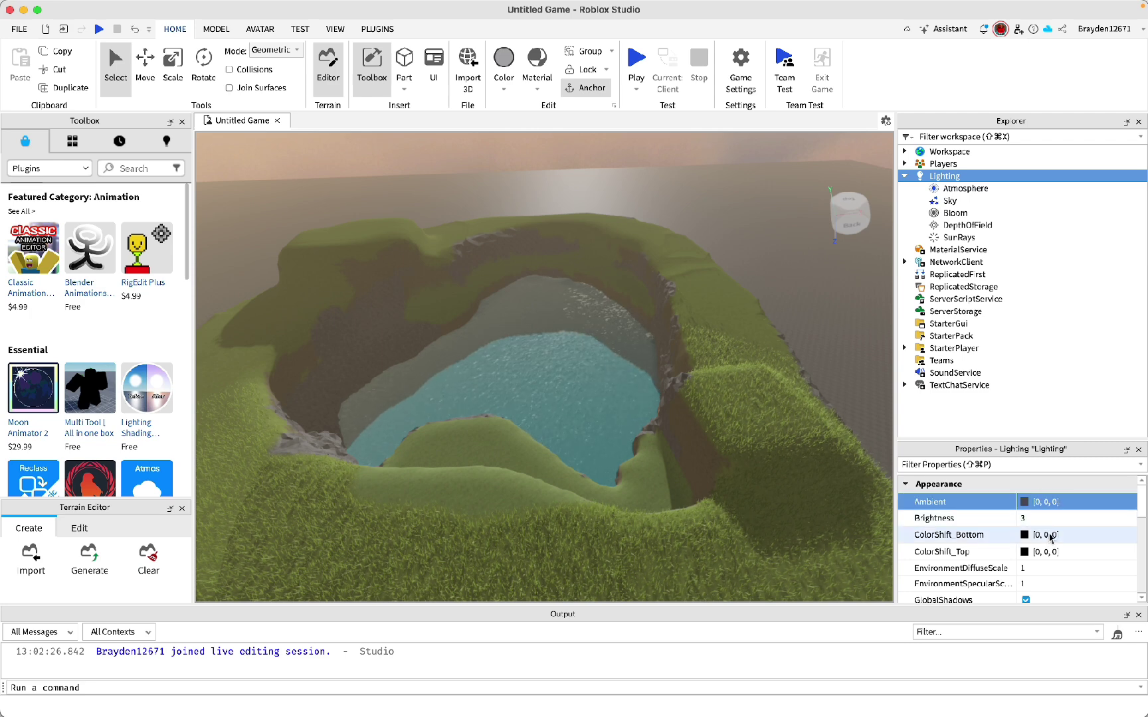
# - Set Lighting's ColorShift_Top to the orange colour 253, 89, 11
pyautogui.click(1051, 552)
pyautogui.write('253')
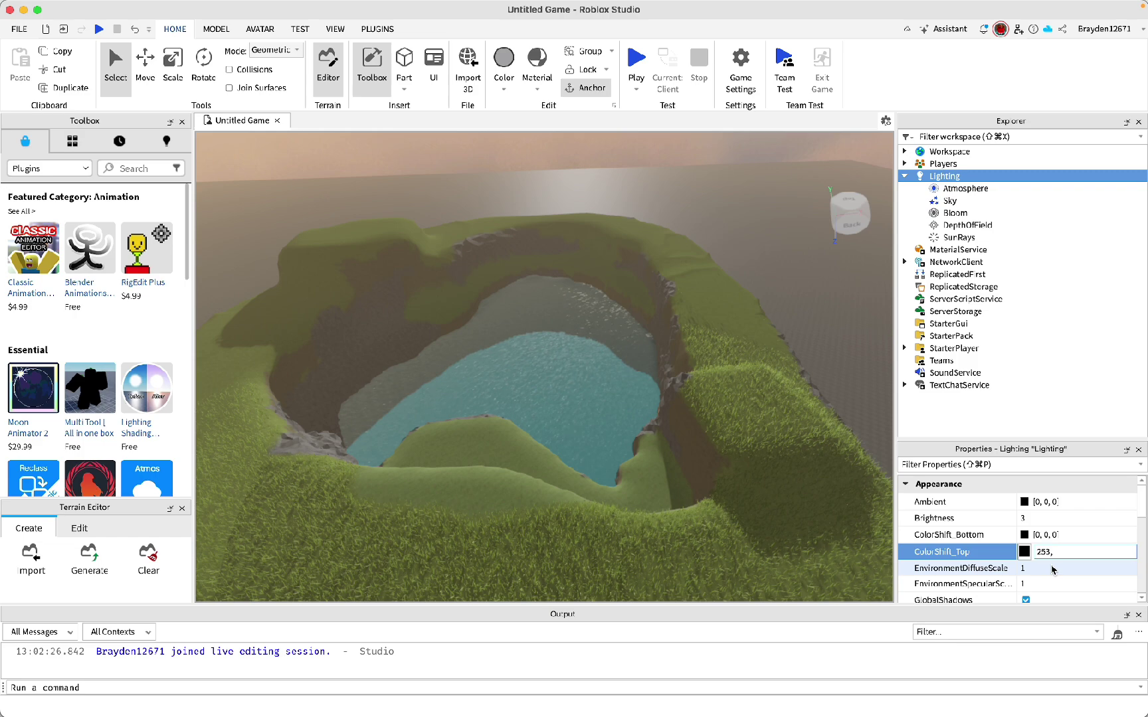
pyautogui.write(', 89, 11')
pyautogui.press('Return')
# - Set Lighting's ExposureCompensation to 0.33
pyautogui.scroll(-4, 1070, 571)
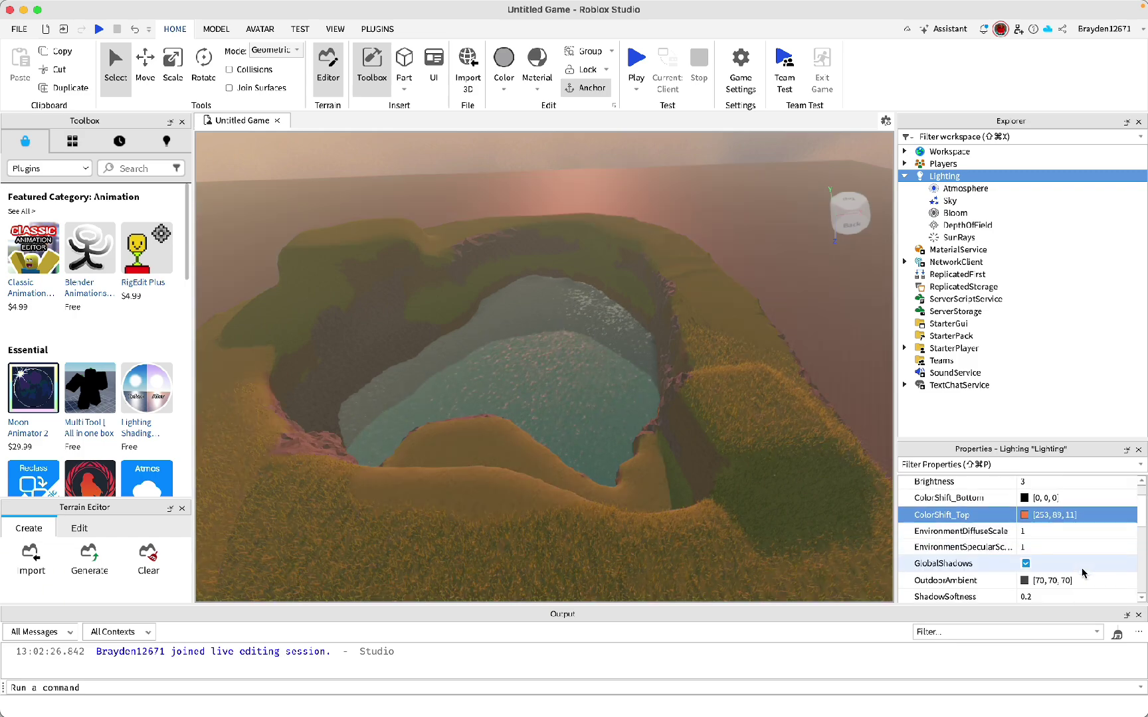
pyautogui.scroll(-5, 1083, 573)
pyautogui.click(1041, 531)
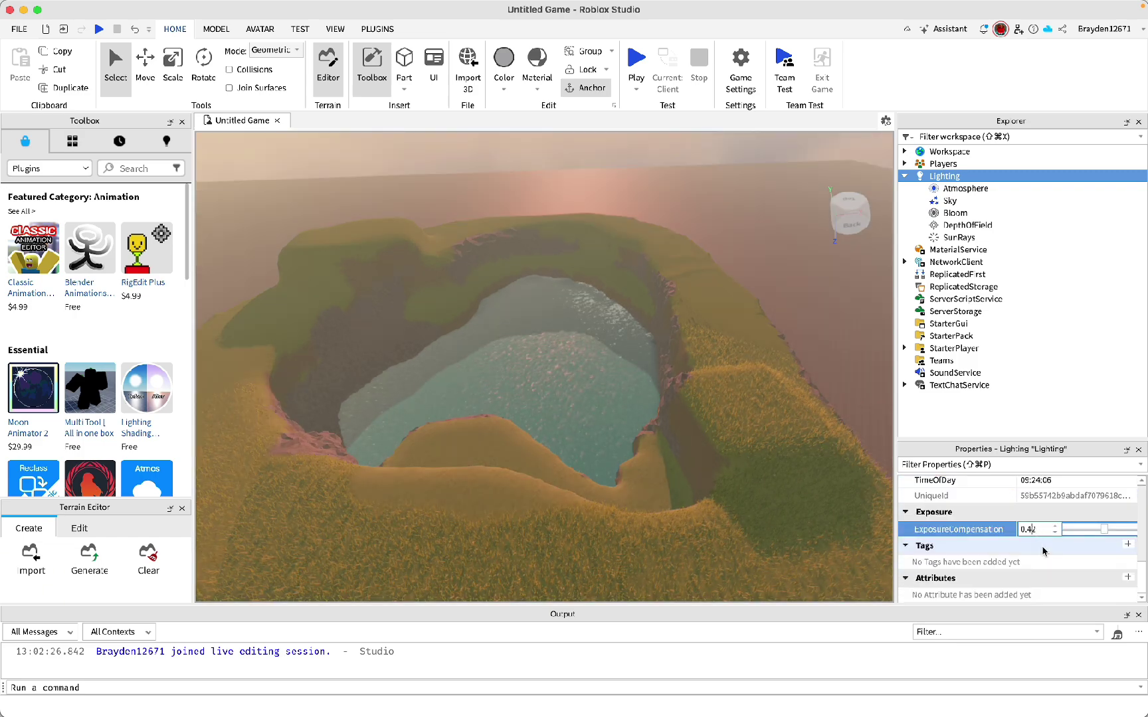
pyautogui.press('BackSpace')
pyautogui.write('33')
pyautogui.press('Return')
# - Change the Terrain's WaterColor to a muted grey-brown, about 110, 105, 91
pyautogui.moveTo(599, 441); pyautogui.dragTo(599, 442, button='right')
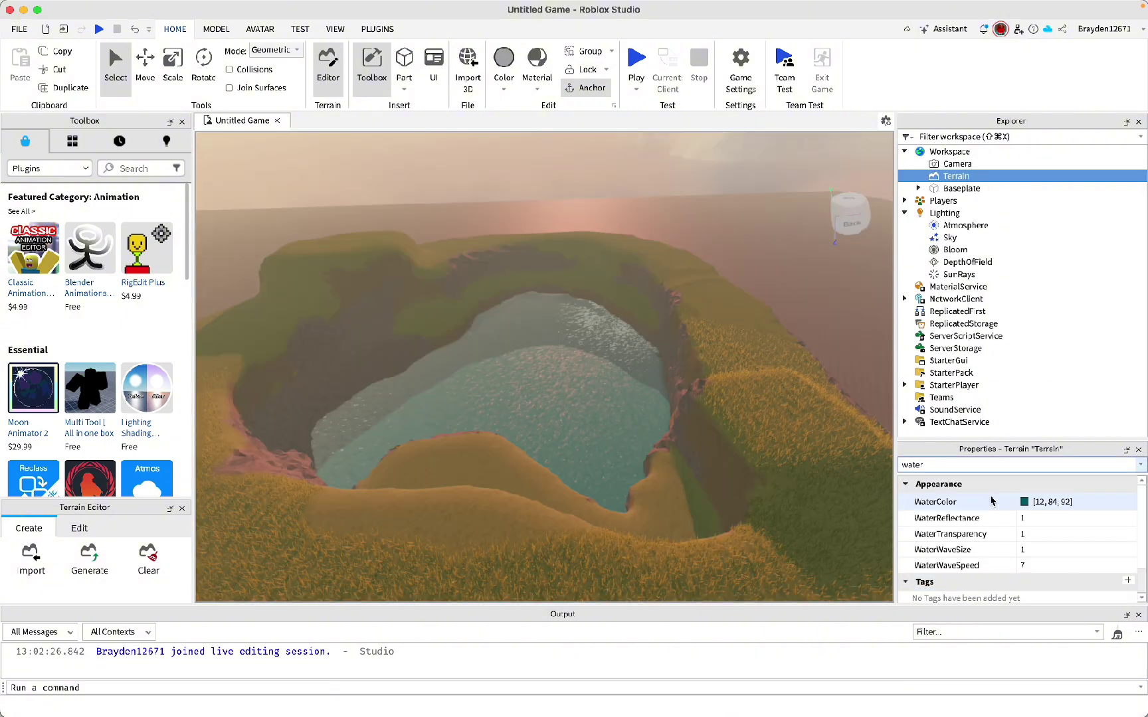
pyautogui.click(1034, 504)
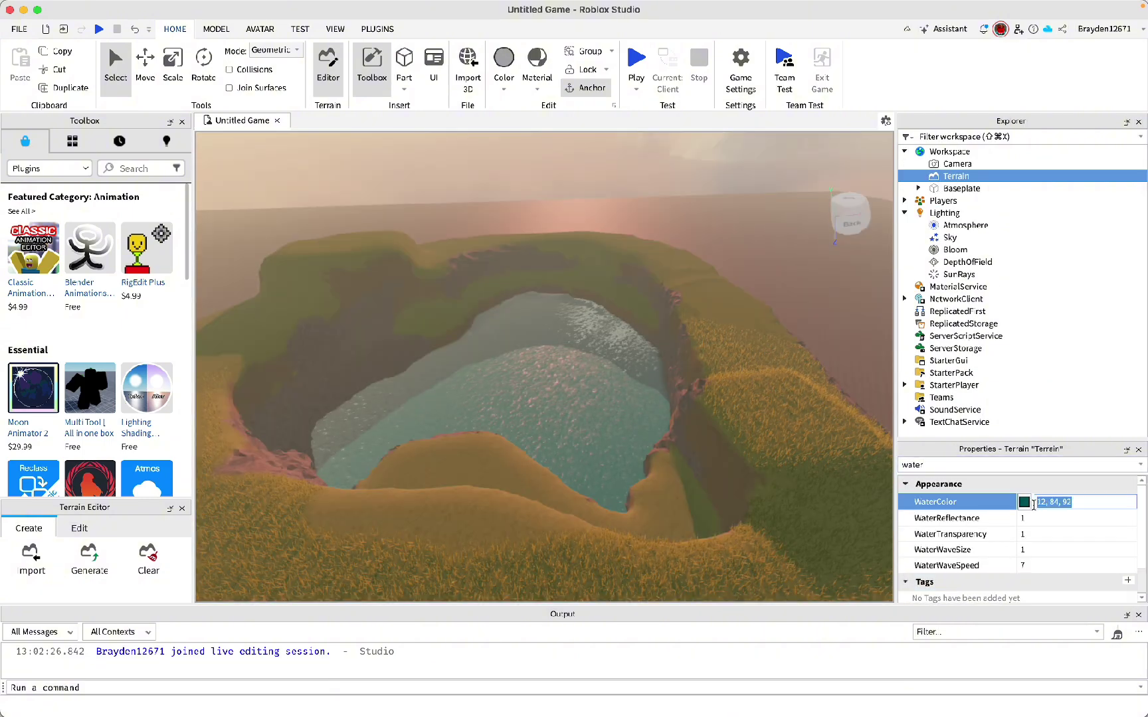
pyautogui.click(1023, 503)
pyautogui.moveTo(191, 423); pyautogui.dragTo(205, 463)
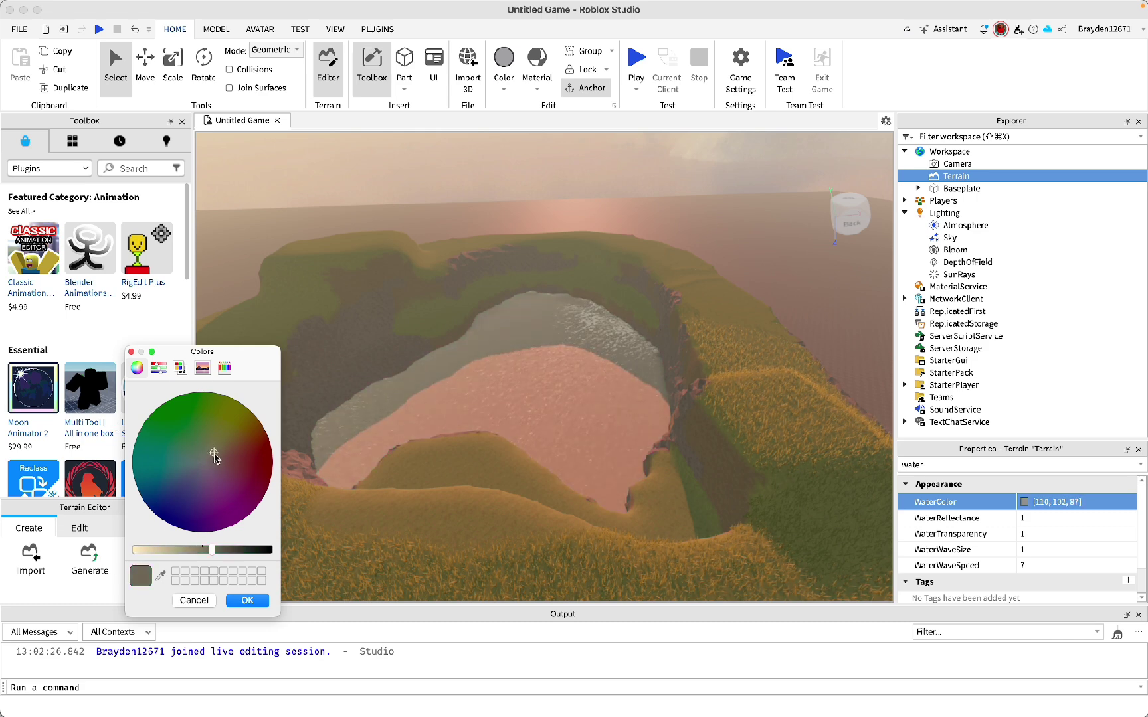
pyautogui.click(241, 604)
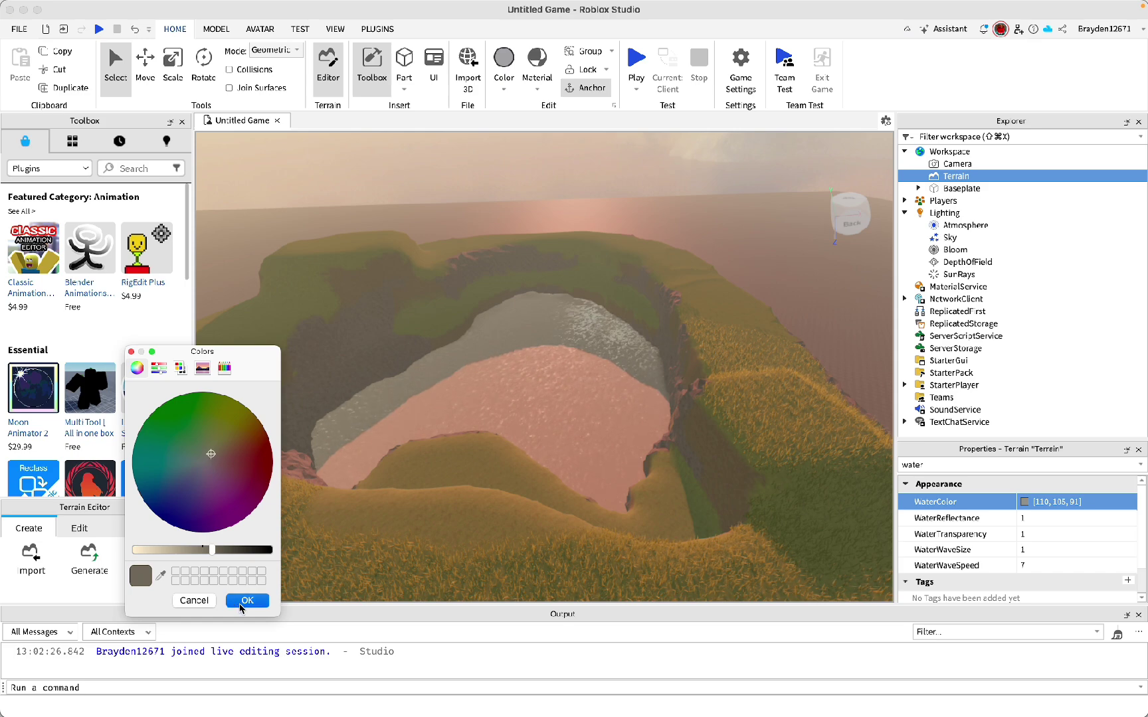
# - Set the SunRays effect's Intensity to 0.5 and its Spread to about 0.64
pyautogui.moveTo(417, 503)
pyautogui.mouseDown(button='right')
pyautogui.moveTo(414, 517)
pyautogui.moveTo(416, 502)
pyautogui.mouseUp(button='right')
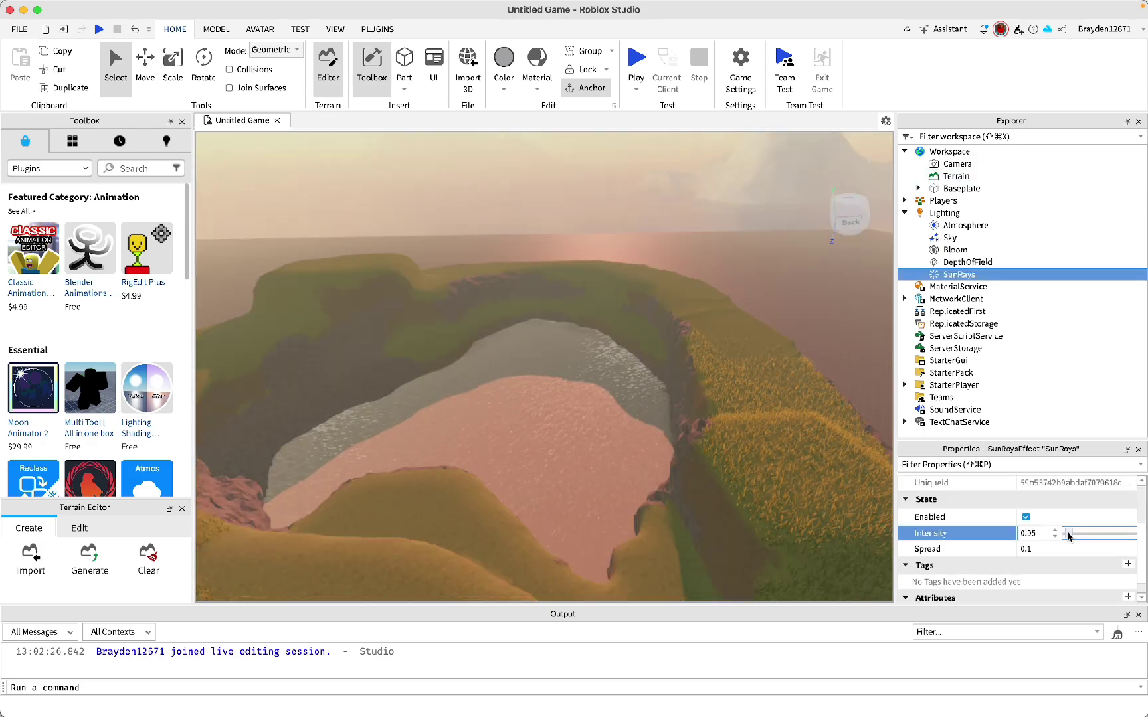
pyautogui.click(1058, 551)
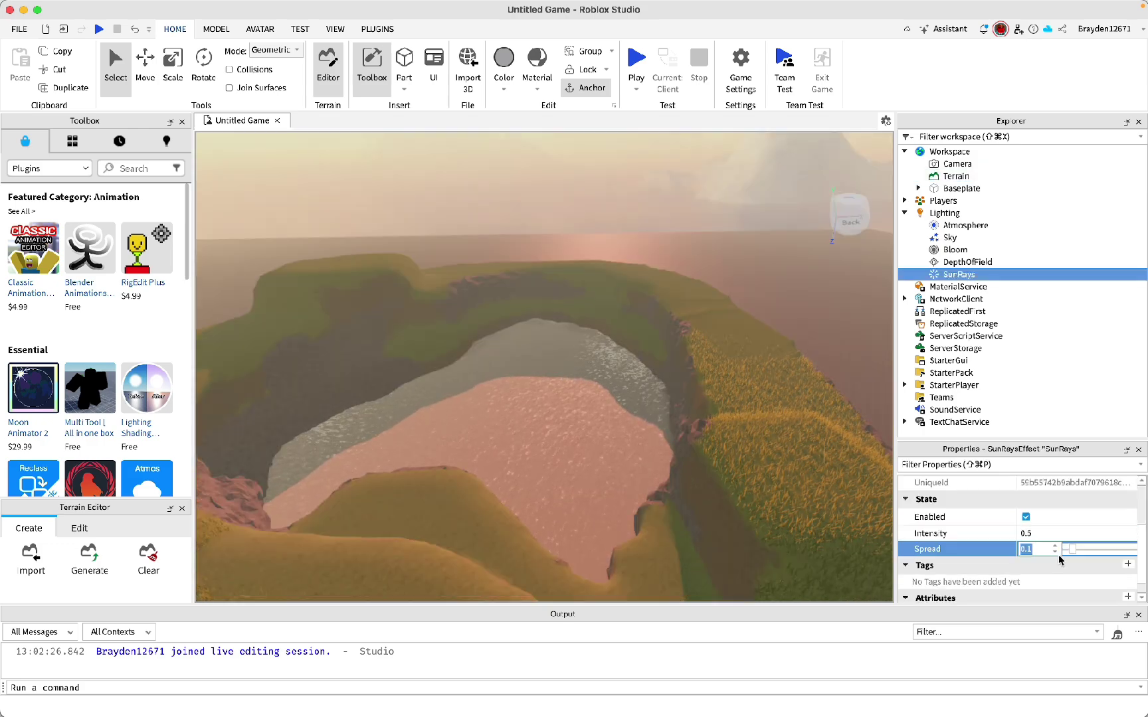
pyautogui.moveTo(1070, 549); pyautogui.dragTo(1093, 550)
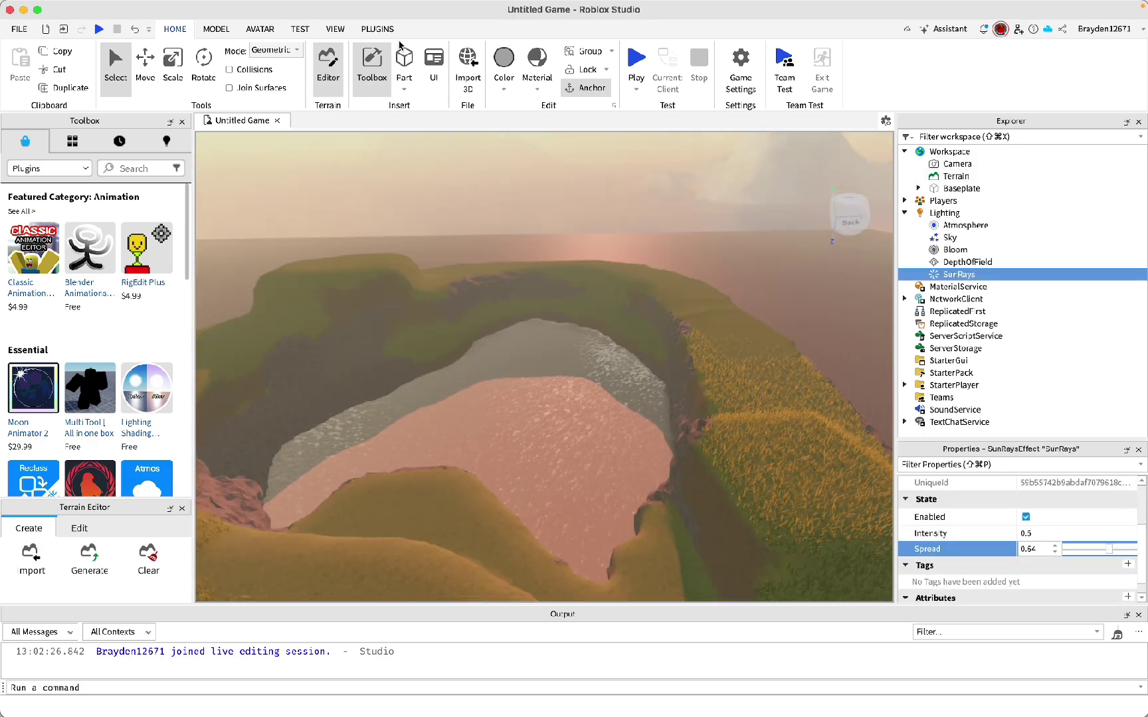
# - Run a Play Here test, examine the sun rays over the grass and basin, and stop the test
pyautogui.click(637, 89)
pyautogui.click(659, 117)
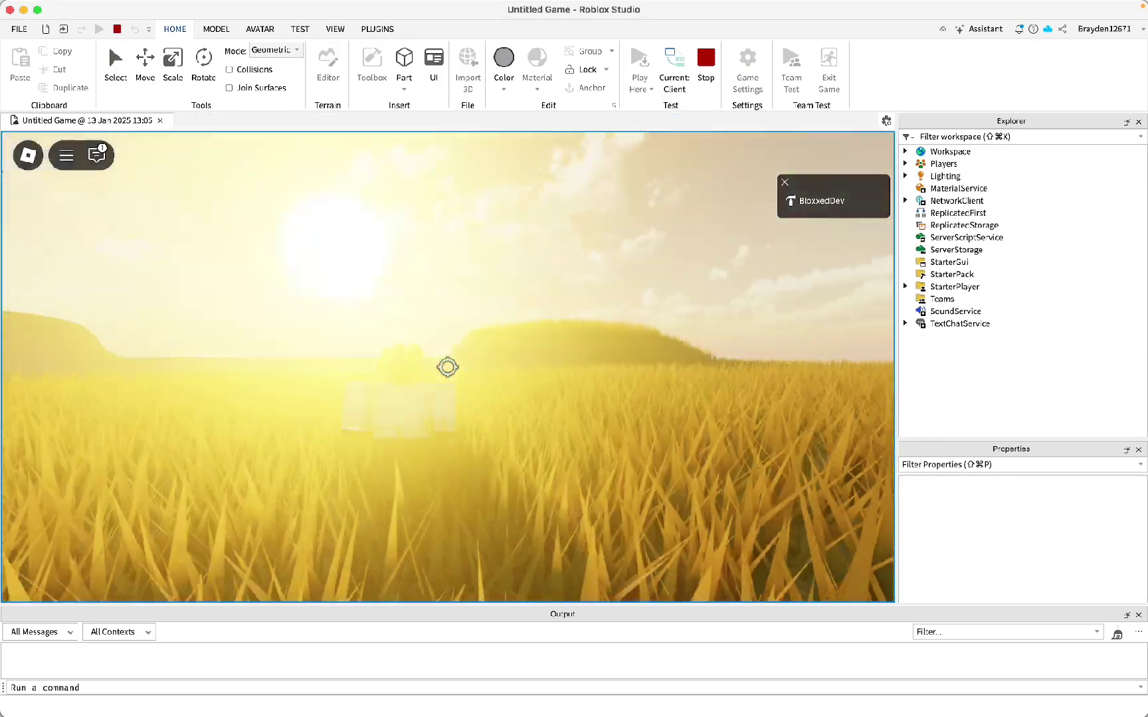
pyautogui.scroll(-8, 448, 368)
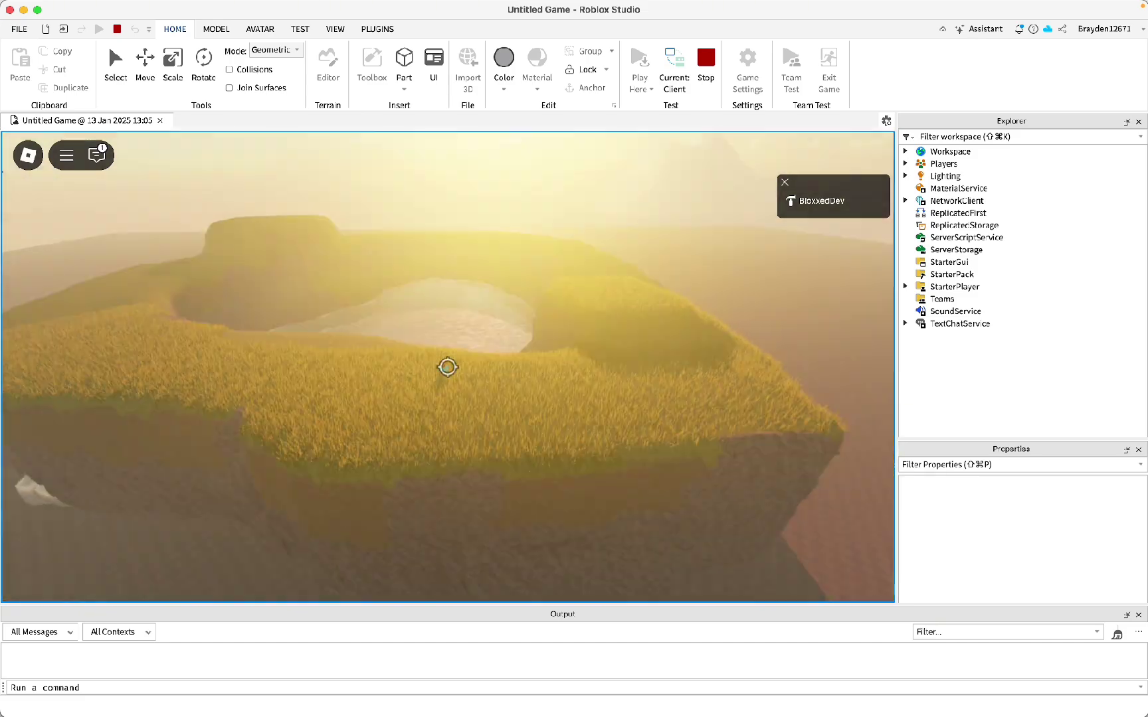
pyautogui.scroll(5, 448, 367)
pyautogui.moveTo(447, 367); pyautogui.dragTo(448, 367, button='right')
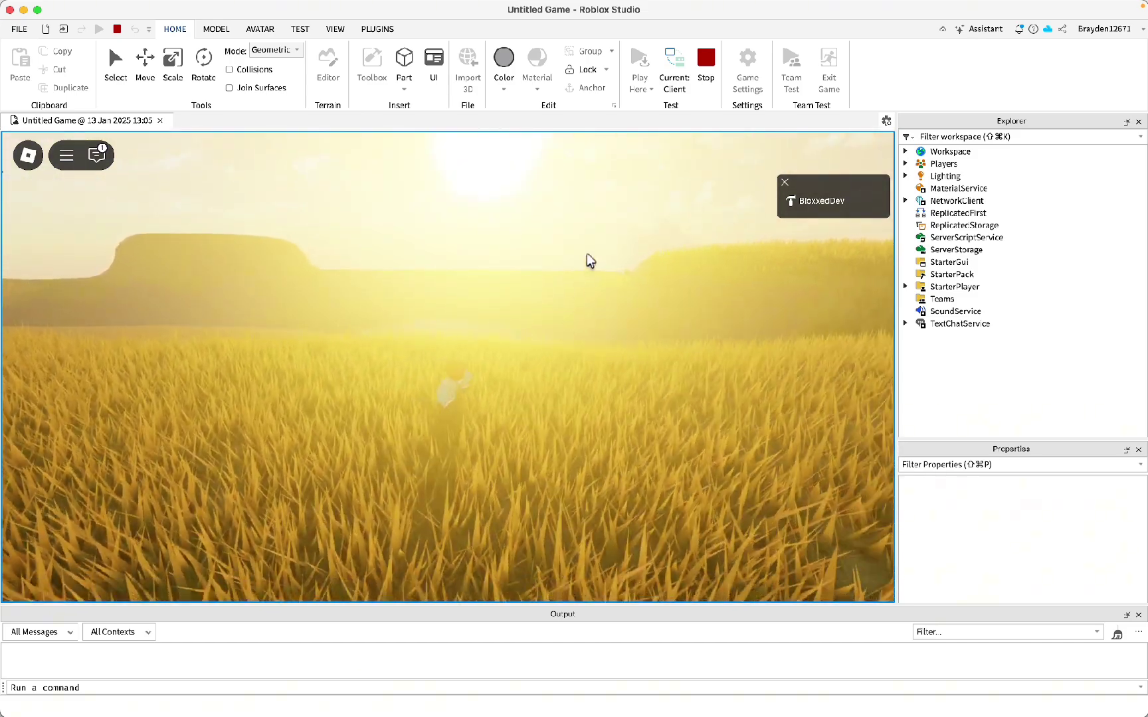
pyautogui.click(706, 57)
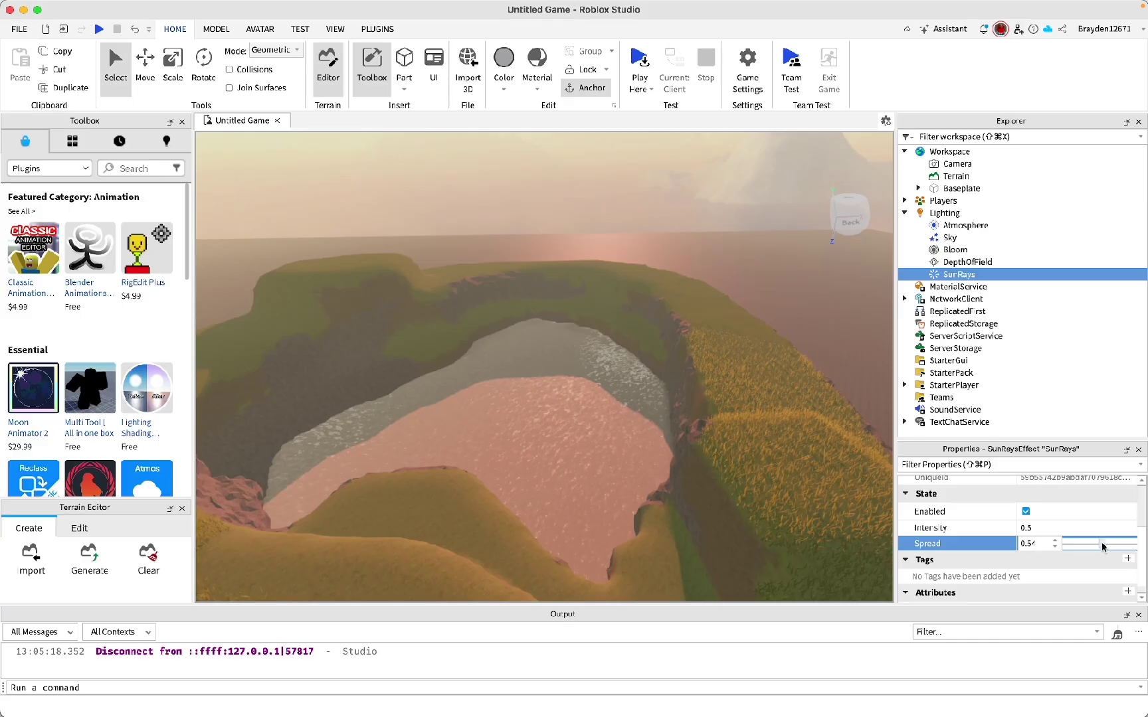
# - Reduce the SunRays effect's Spread to about 0.43 and its Intensity to about 0.35
pyautogui.moveTo(1098, 547); pyautogui.dragTo(1095, 546)
pyautogui.click(1081, 530)
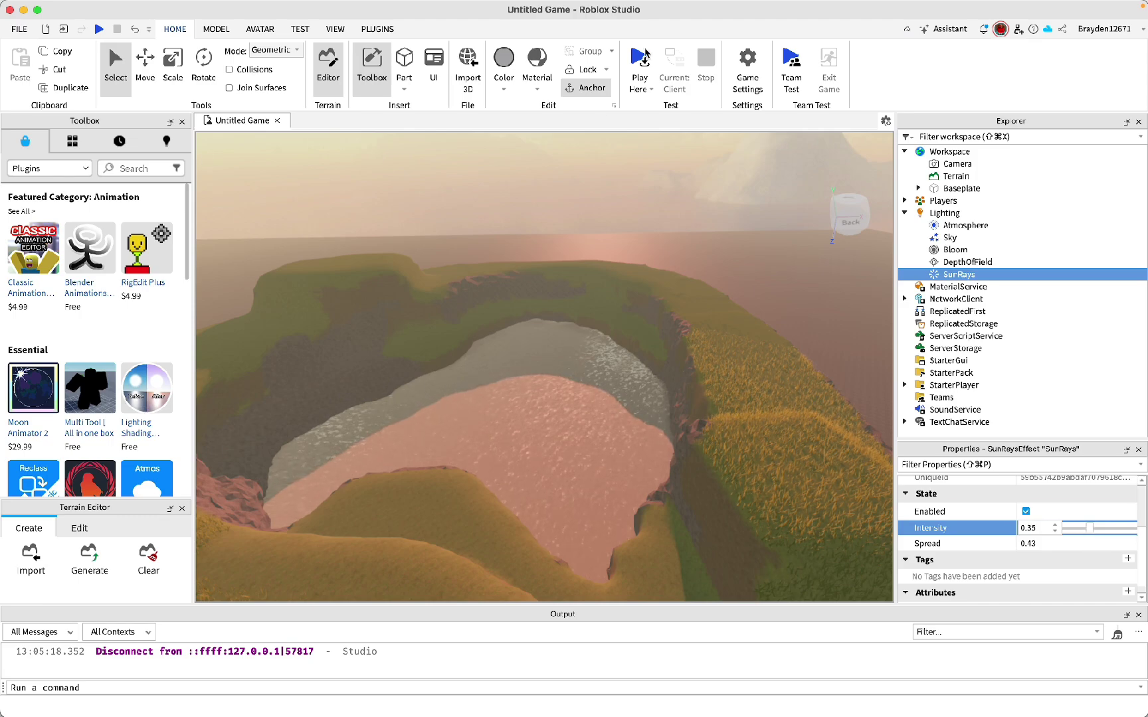
# - Run another Play Here test and walk the character down into the lake to examine the lighting and water
pyautogui.click(643, 56)
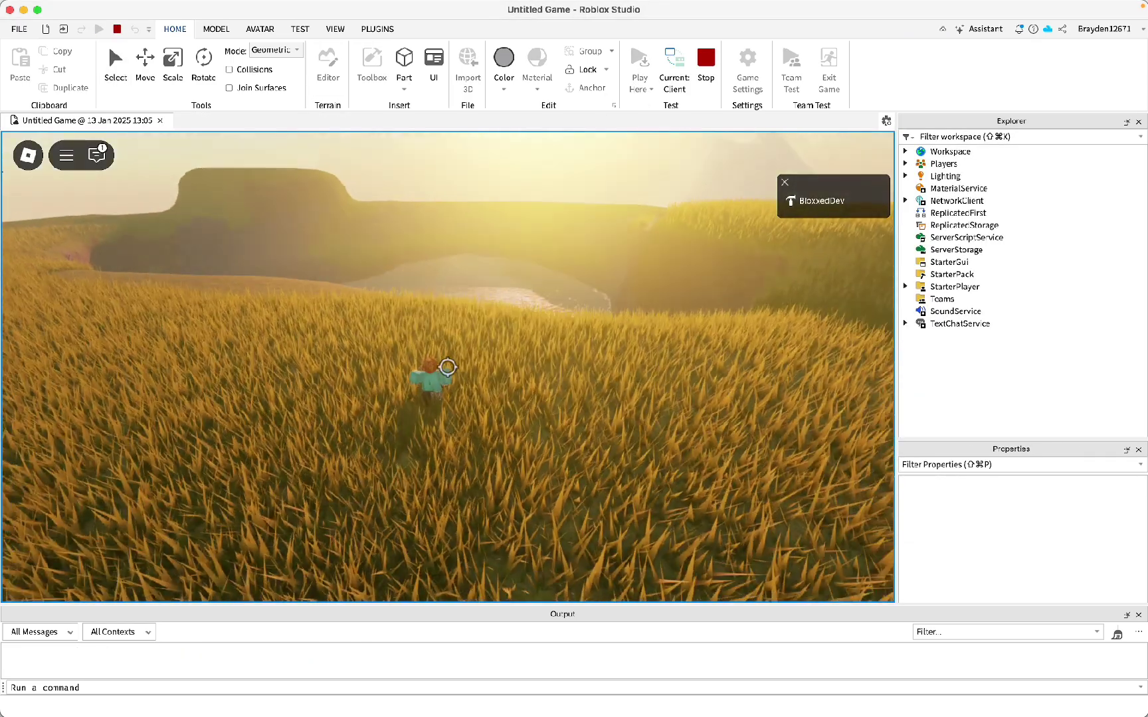
pyautogui.scroll(-3, 447, 367)
pyautogui.scroll(6, 447, 367)
pyautogui.scroll(-5, 447, 367)
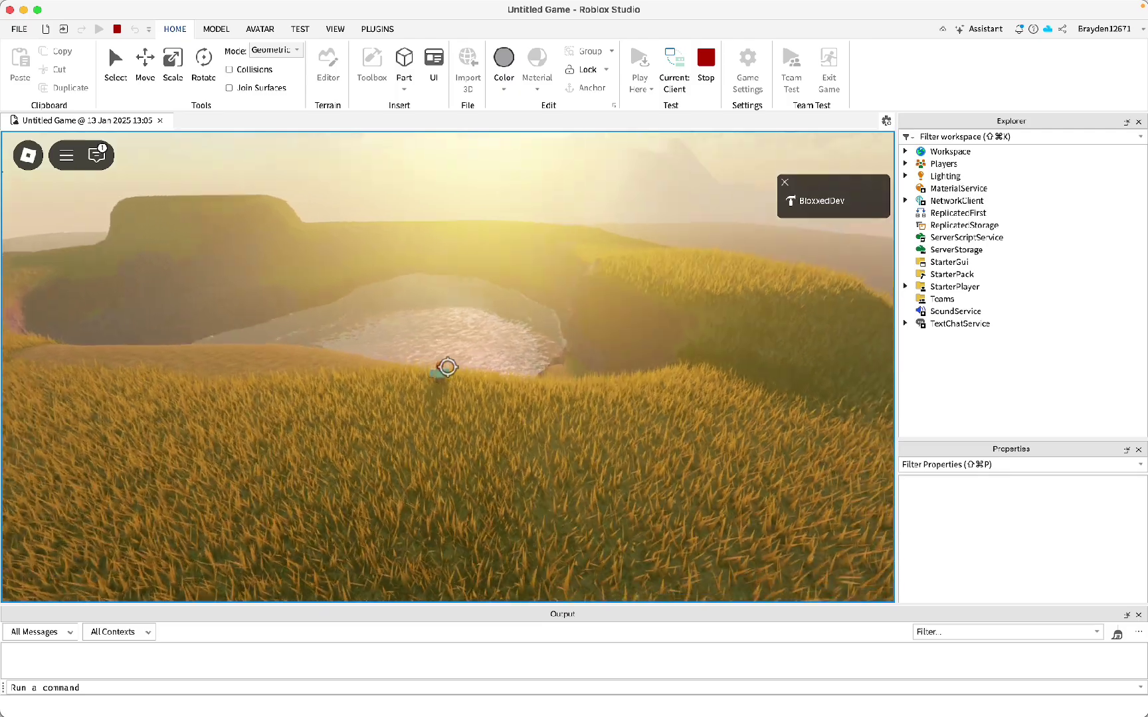
pyautogui.scroll(4, 447, 368)
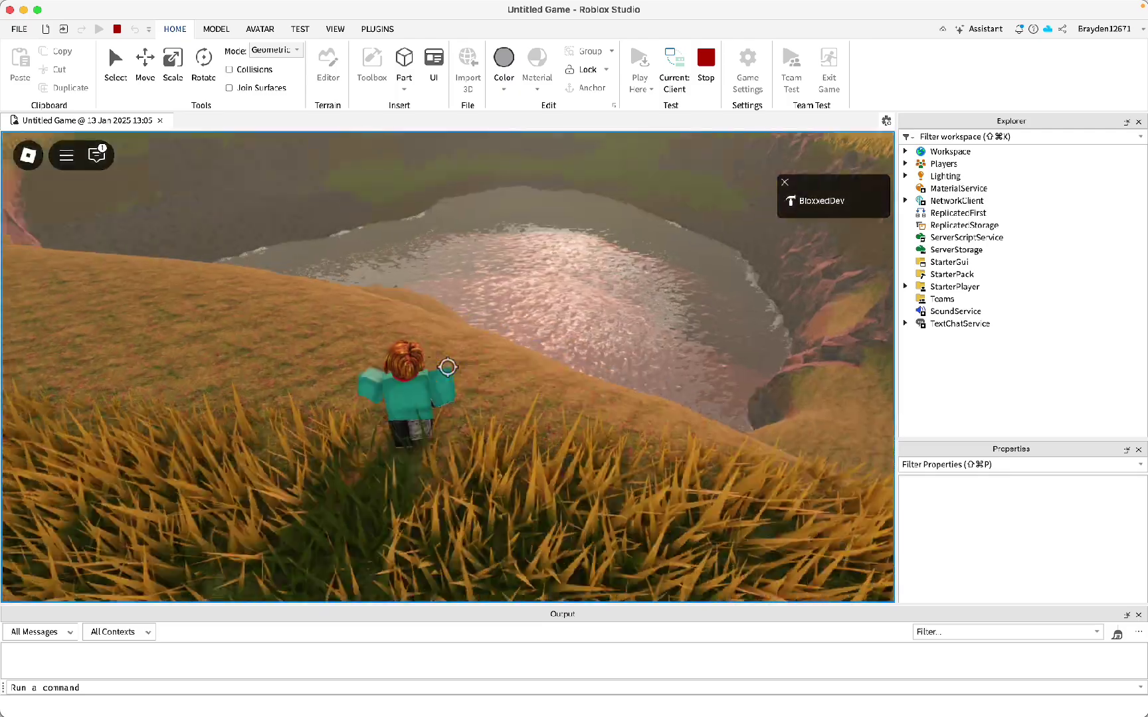
pyautogui.press('w')
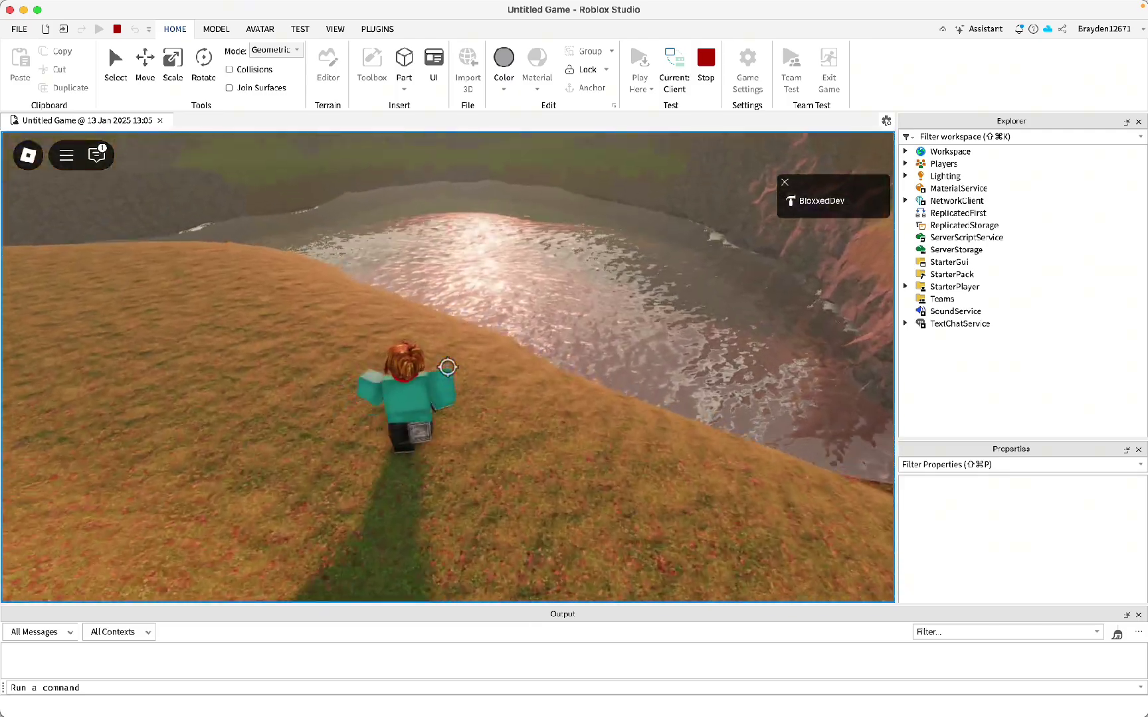
pyautogui.press('w')
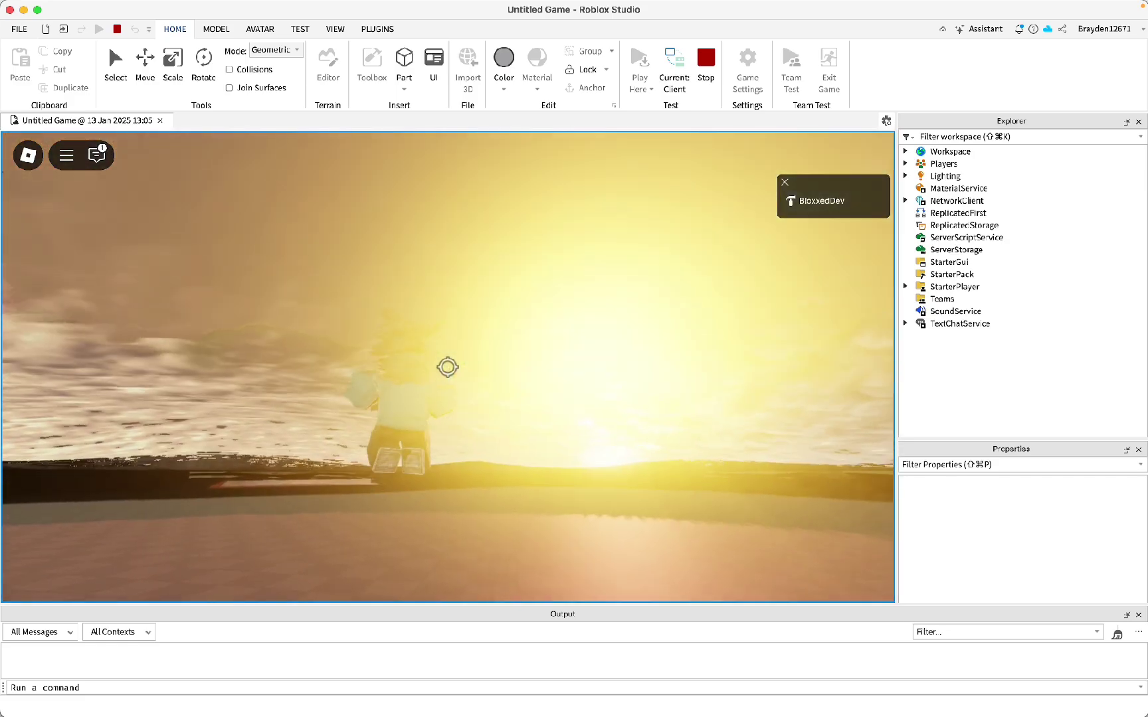
pyautogui.press('w')
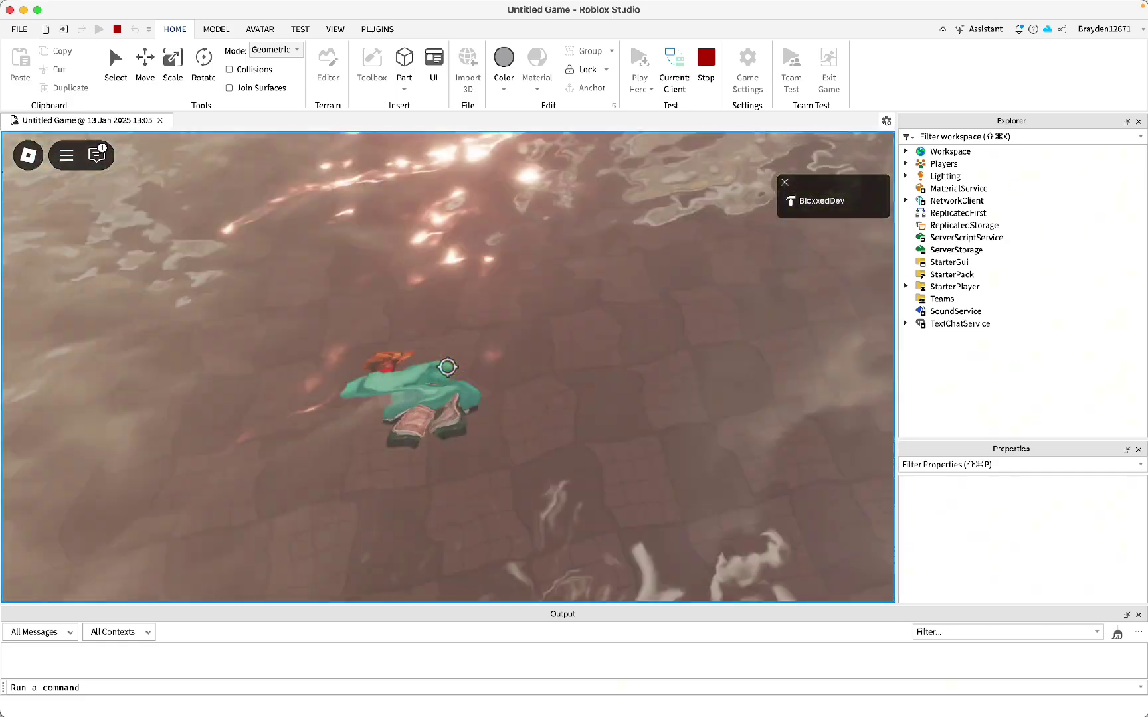